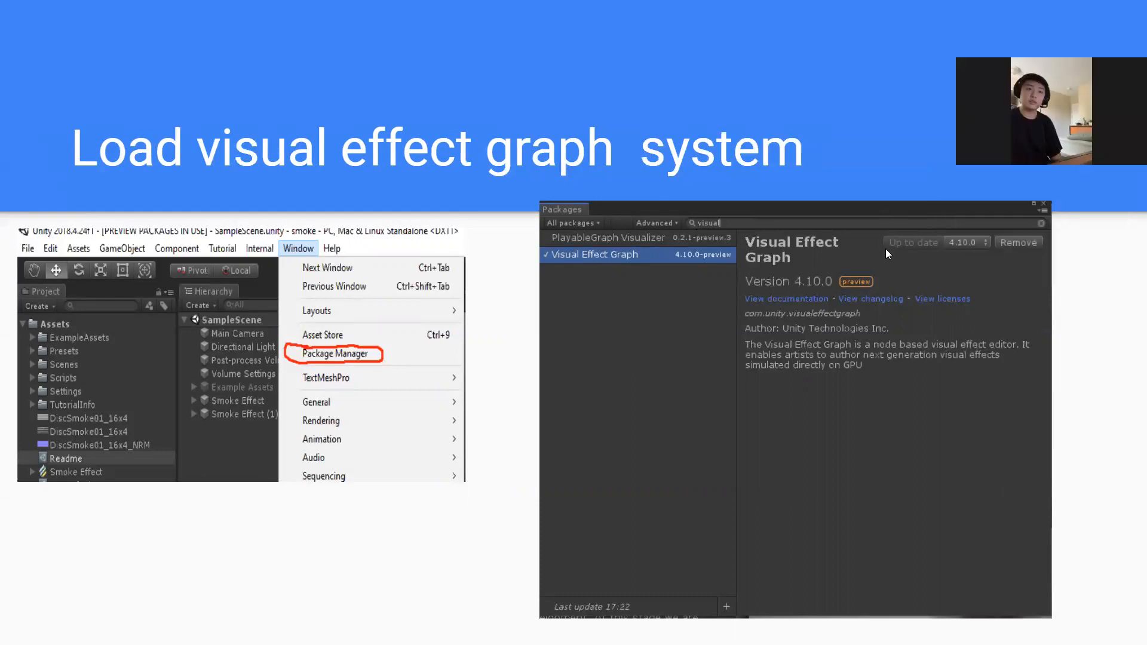
# - Advance the presentation to the visual scripting slide and switch to the Unity editor
pyautogui.press('Right')
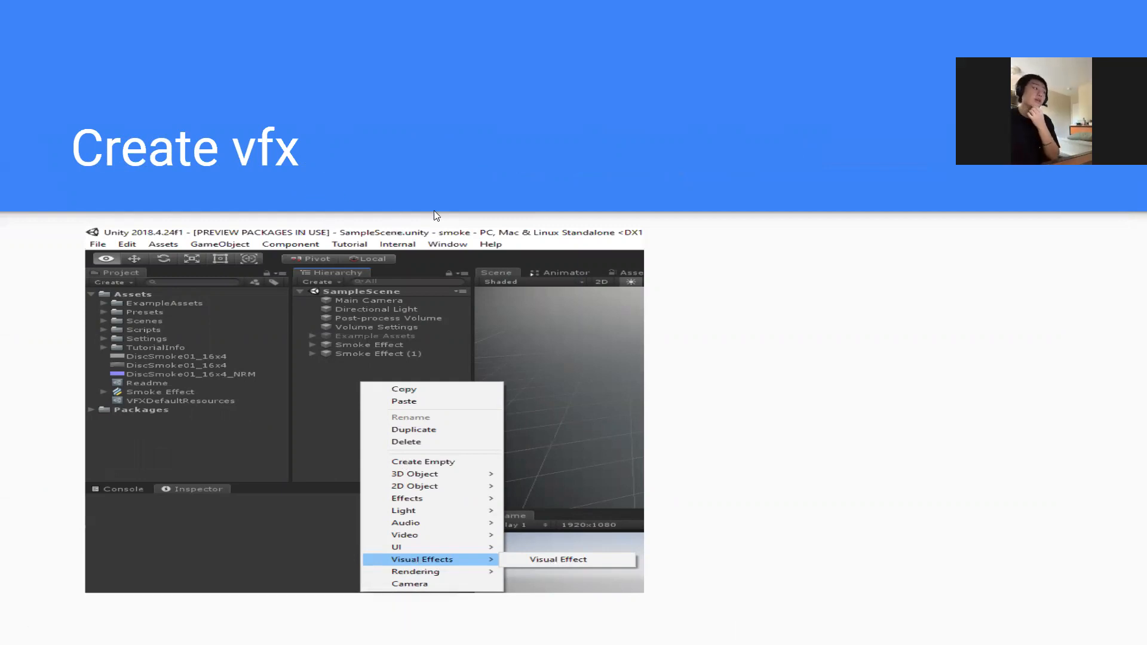
pyautogui.press('Right')
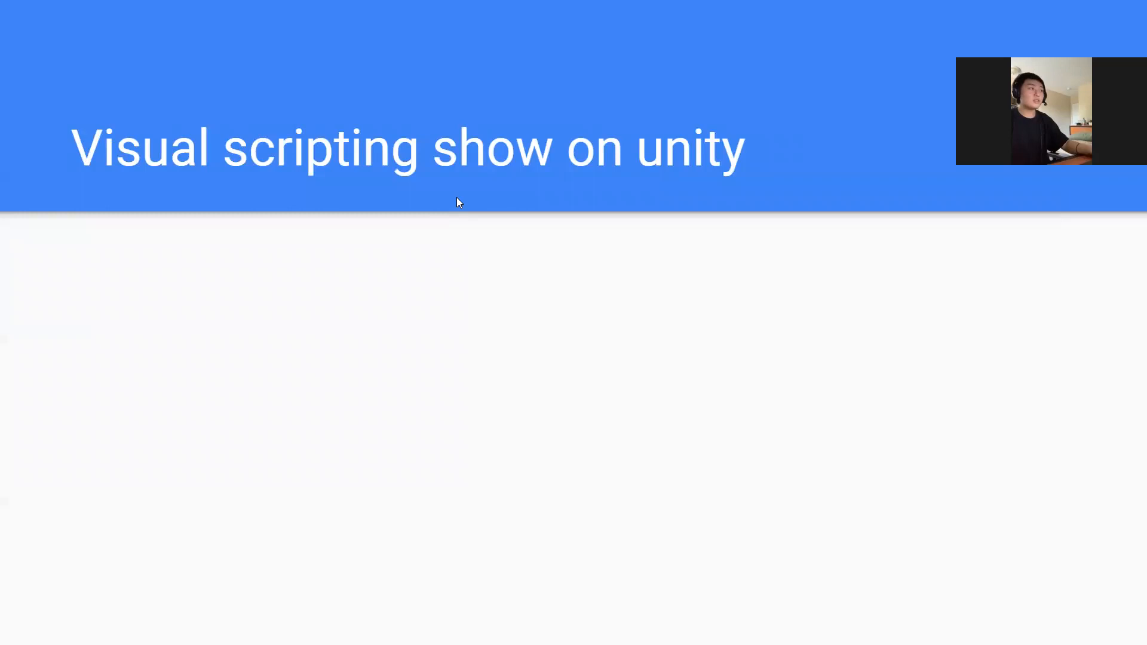
pyautogui.hotkey('alt', 'Tab')
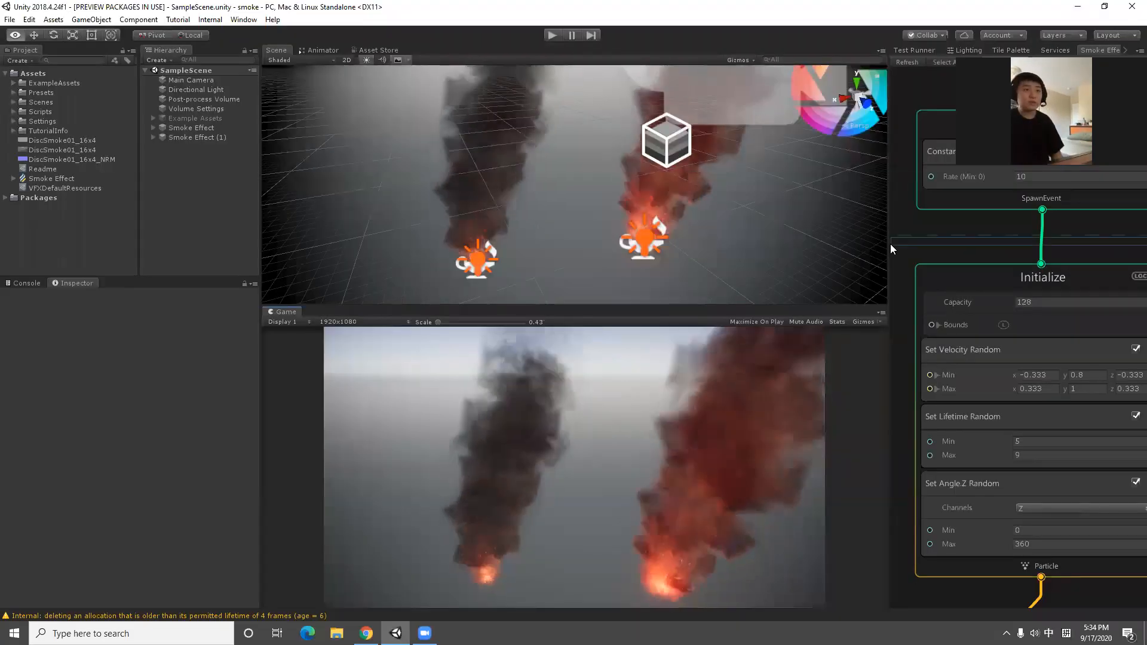
# - Select Smoke Effect in the hierarchy and resize the graph editor so it shares the window with the Scene and Game views
pyautogui.click(209, 128)
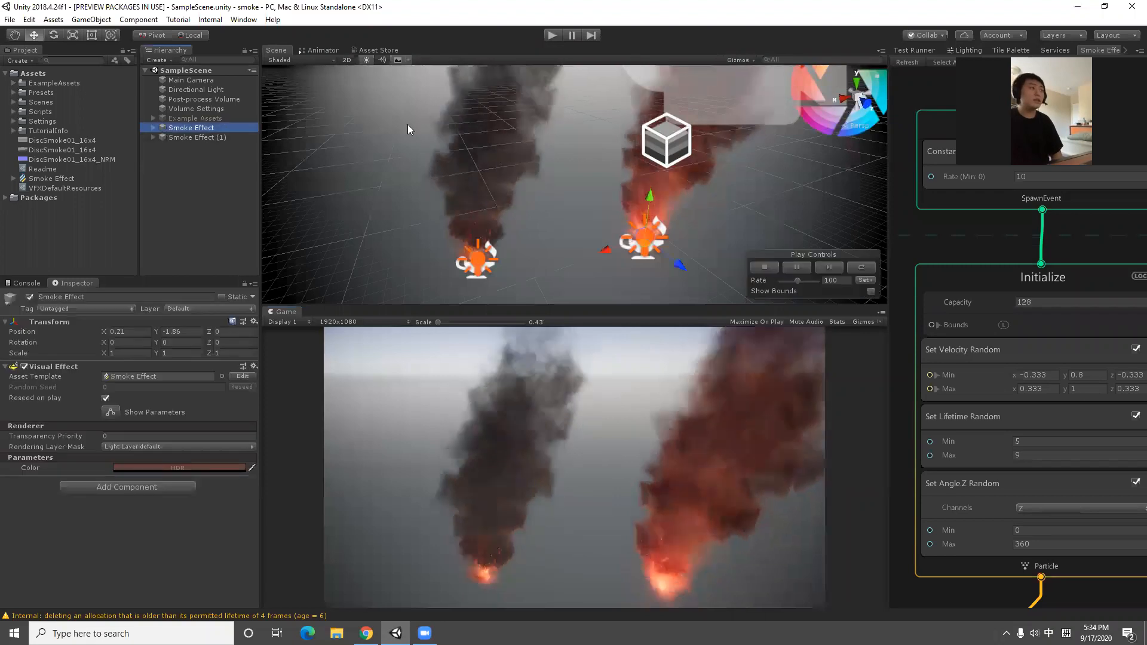
pyautogui.moveTo(890, 238); pyautogui.dragTo(383, 255)
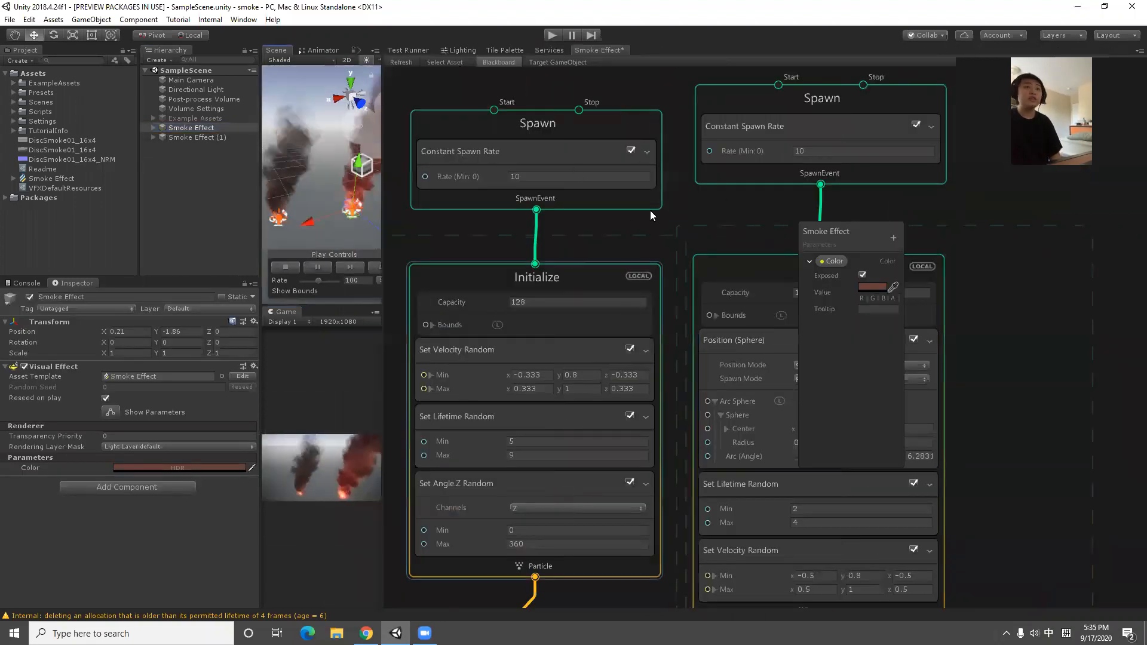
pyautogui.scroll(-2, 715, 215)
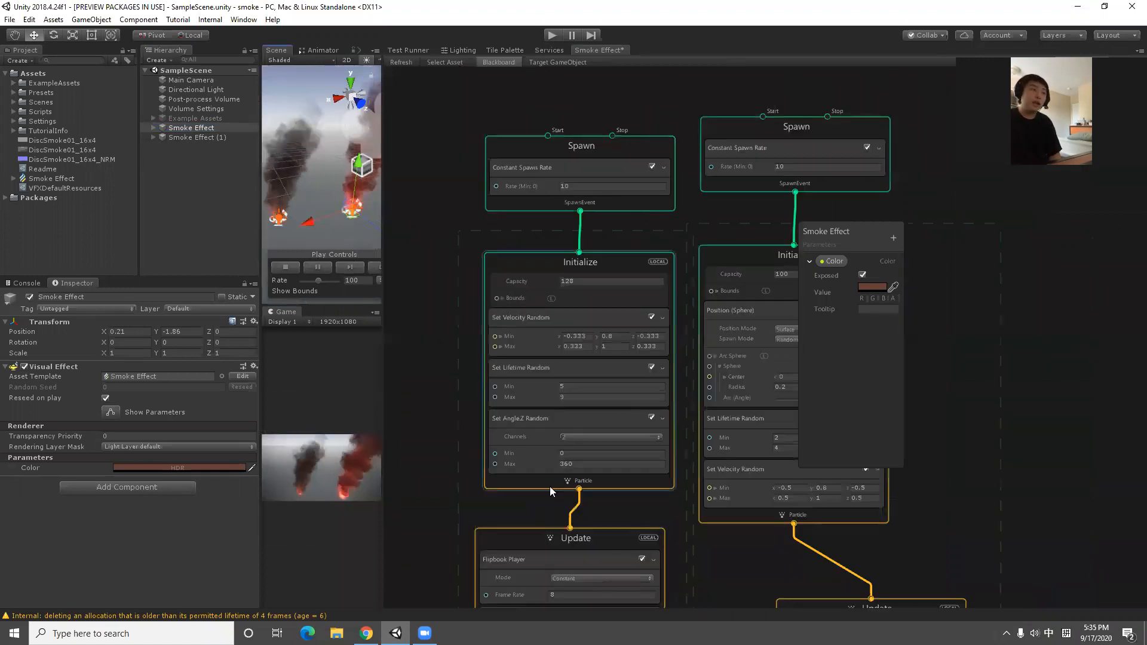
pyautogui.moveTo(382, 330); pyautogui.dragTo(599, 325)
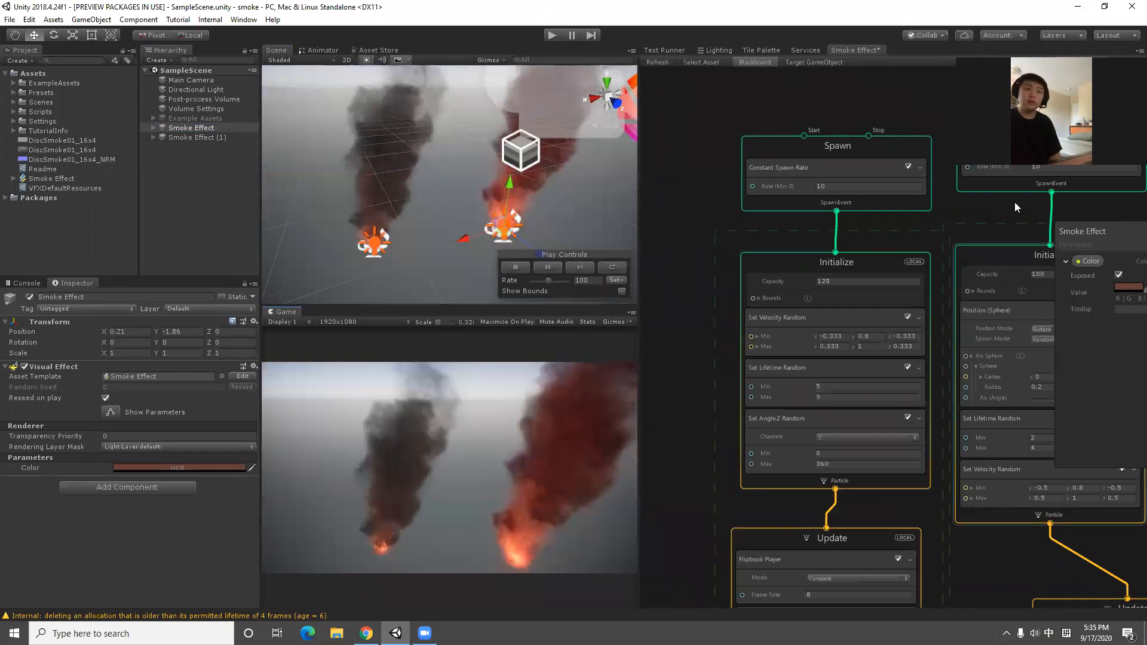
# - Examine the smoke and fire particles up close in the Scene view
pyautogui.scroll(8, 398, 238)
pyautogui.moveTo(365, 258); pyautogui.dragTo(522, 174, button='middle')
pyautogui.scroll(4, 401, 227)
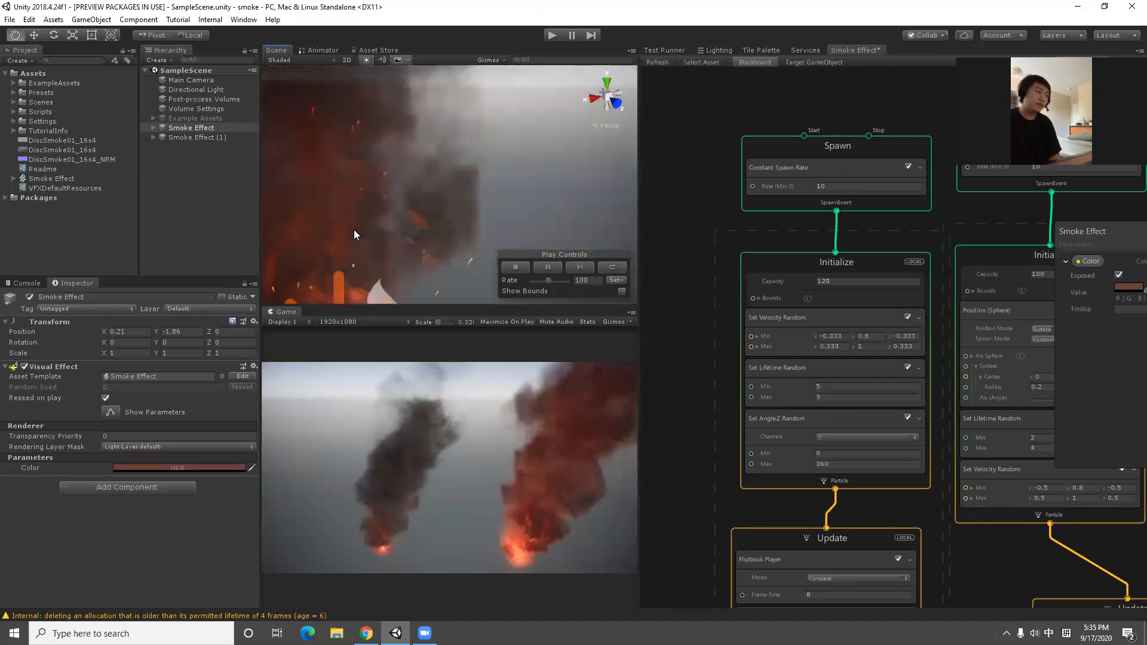
pyautogui.scroll(3, 358, 222)
pyautogui.scroll(-5, 396, 214)
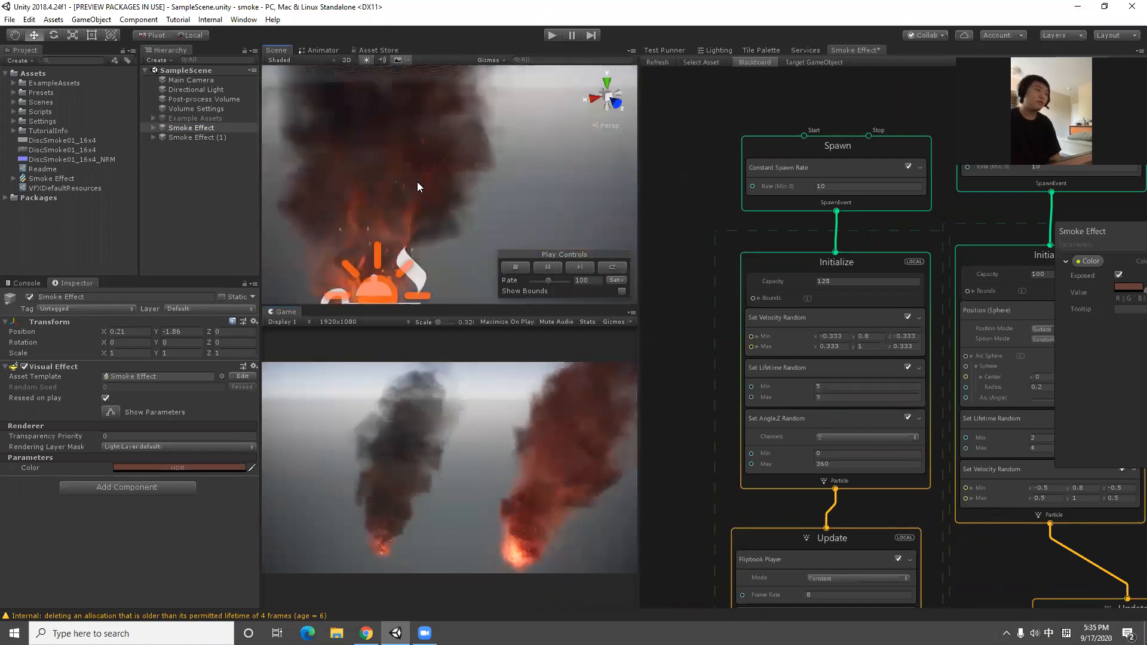
pyautogui.moveTo(455, 188); pyautogui.dragTo(447, 209, button='middle')
pyautogui.scroll(-2, 447, 209)
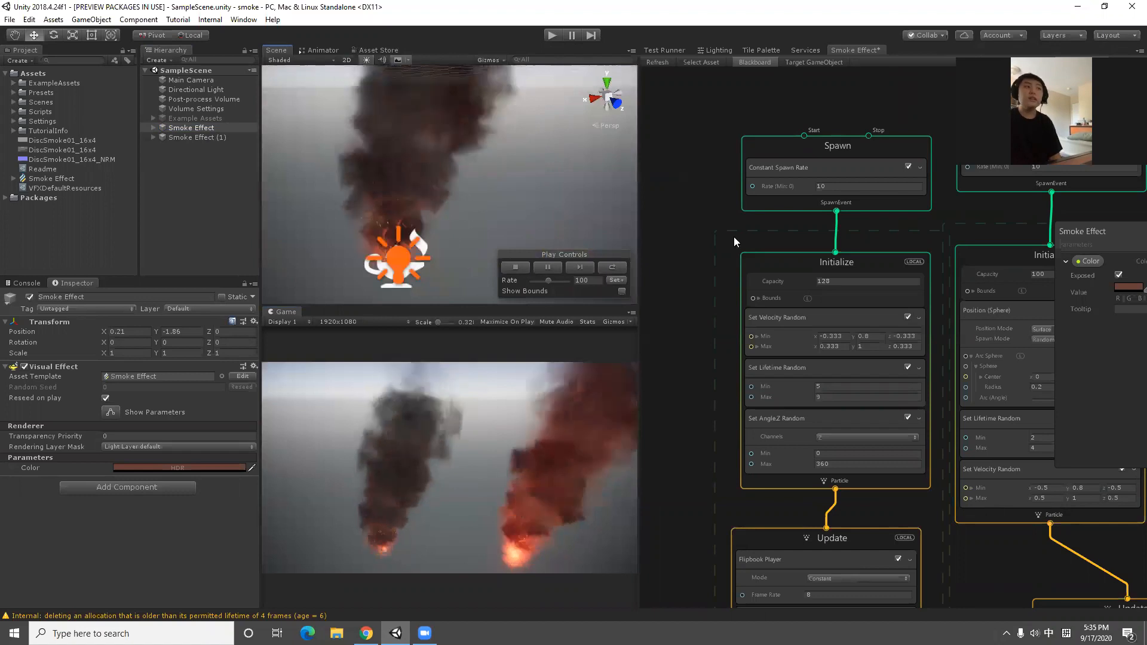
# - Examine the Spawn and Initialize contexts, including the spawn rate and the random velocity, lifetime and Z angle blocks
pyautogui.scroll(2, 710, 264)
pyautogui.moveTo(719, 221); pyautogui.dragTo(629, 219, button='middle')
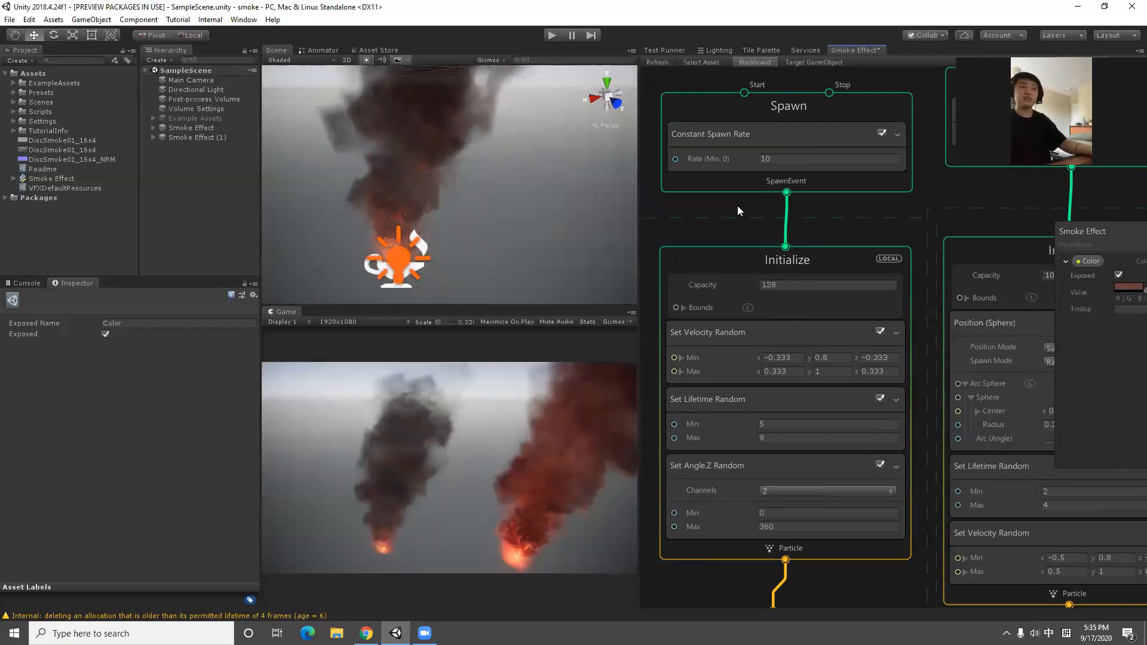
pyautogui.scroll(-1, 787, 352)
pyautogui.scroll(1, 767, 347)
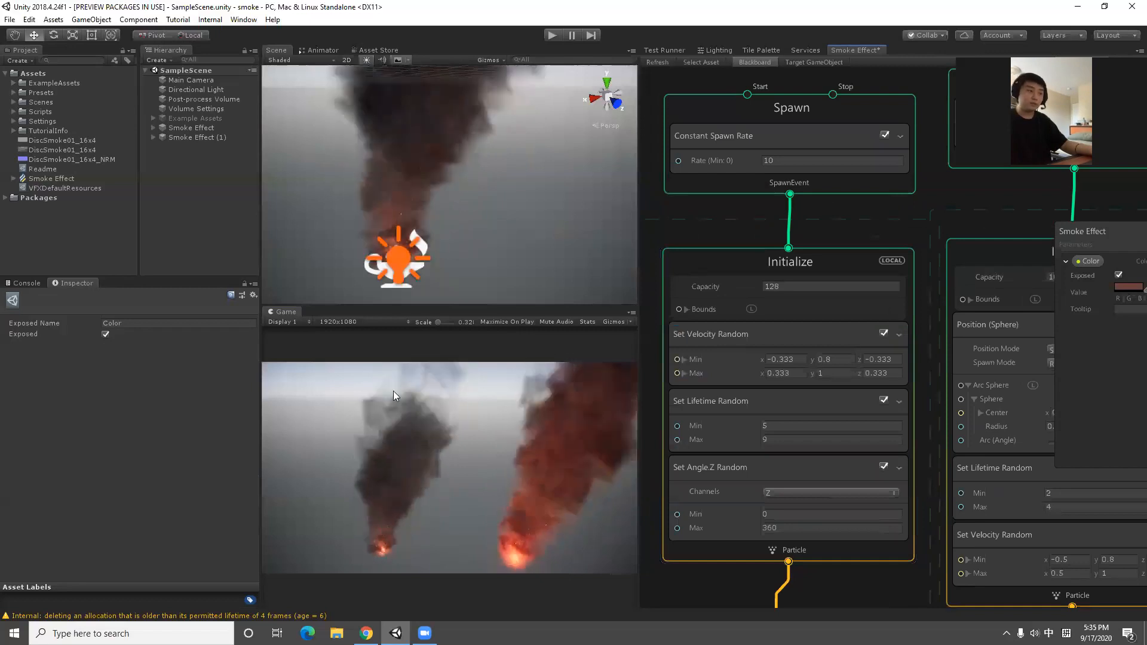
pyautogui.scroll(-1, 727, 454)
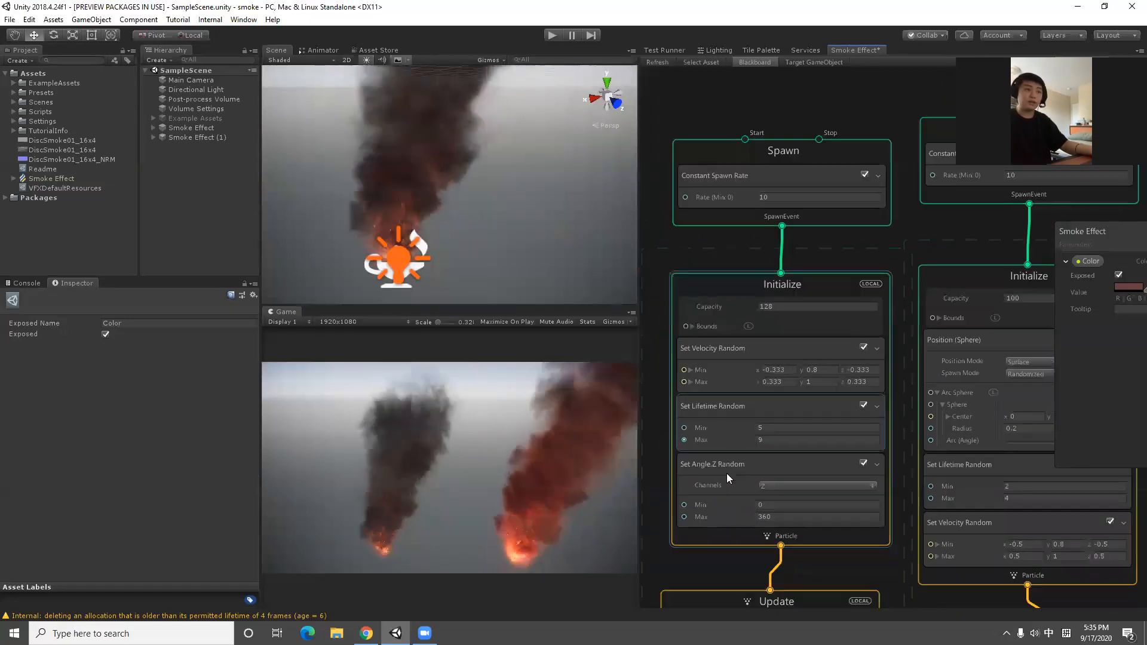
pyautogui.click(713, 501)
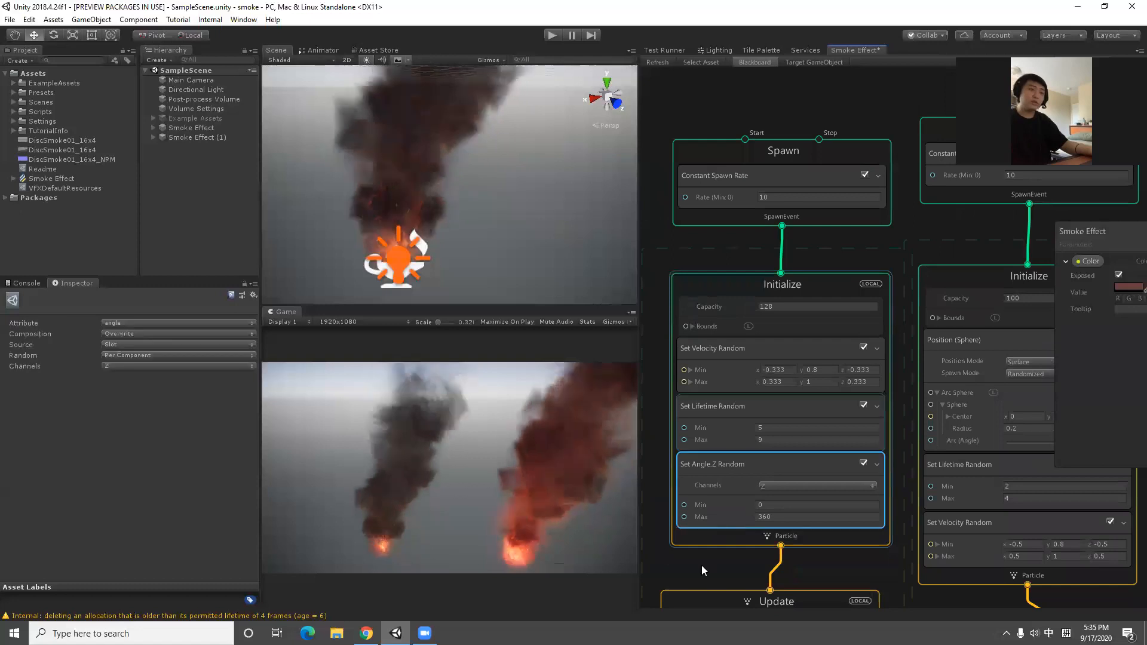
pyautogui.moveTo(708, 559); pyautogui.dragTo(716, 495, button='middle')
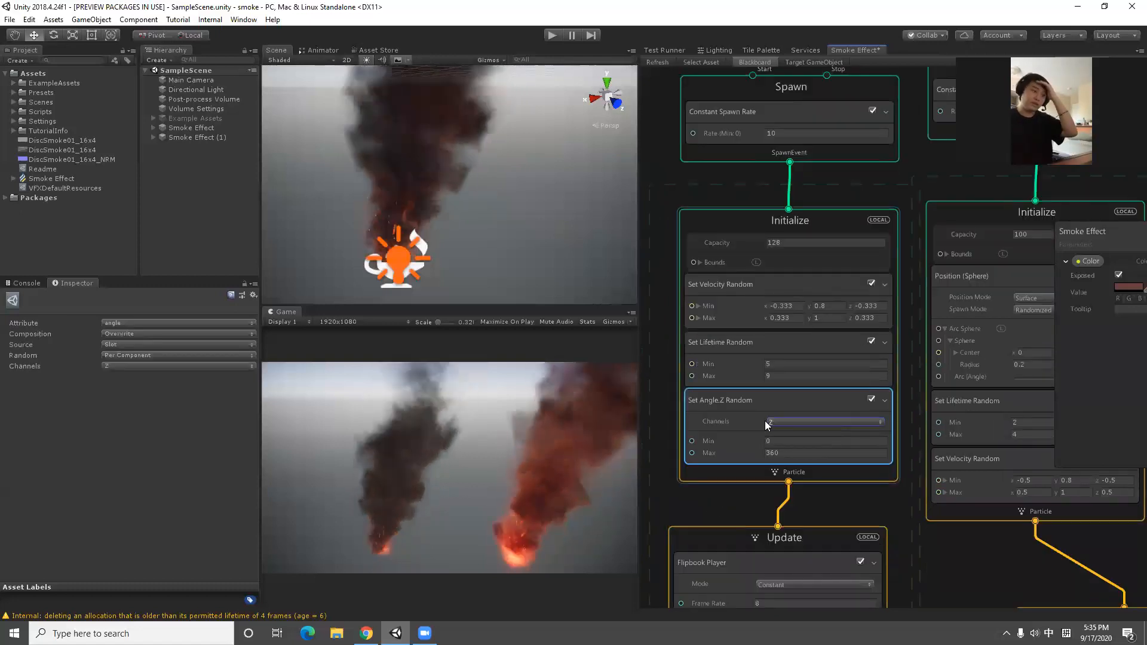
pyautogui.click(788, 422)
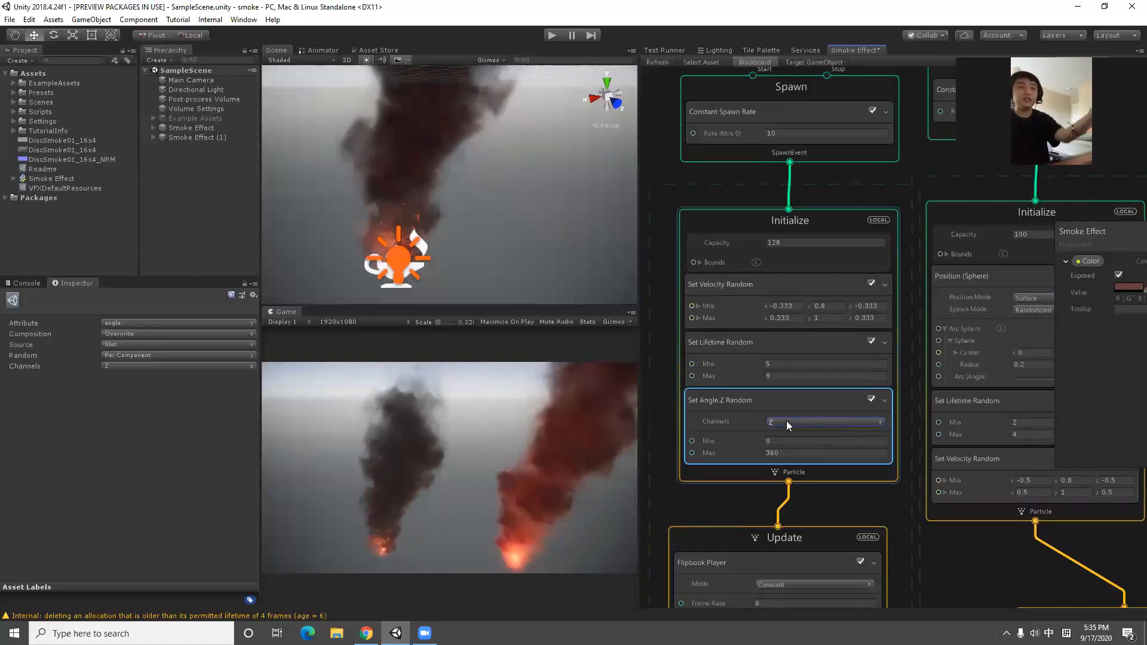
pyautogui.scroll(-1, 741, 339)
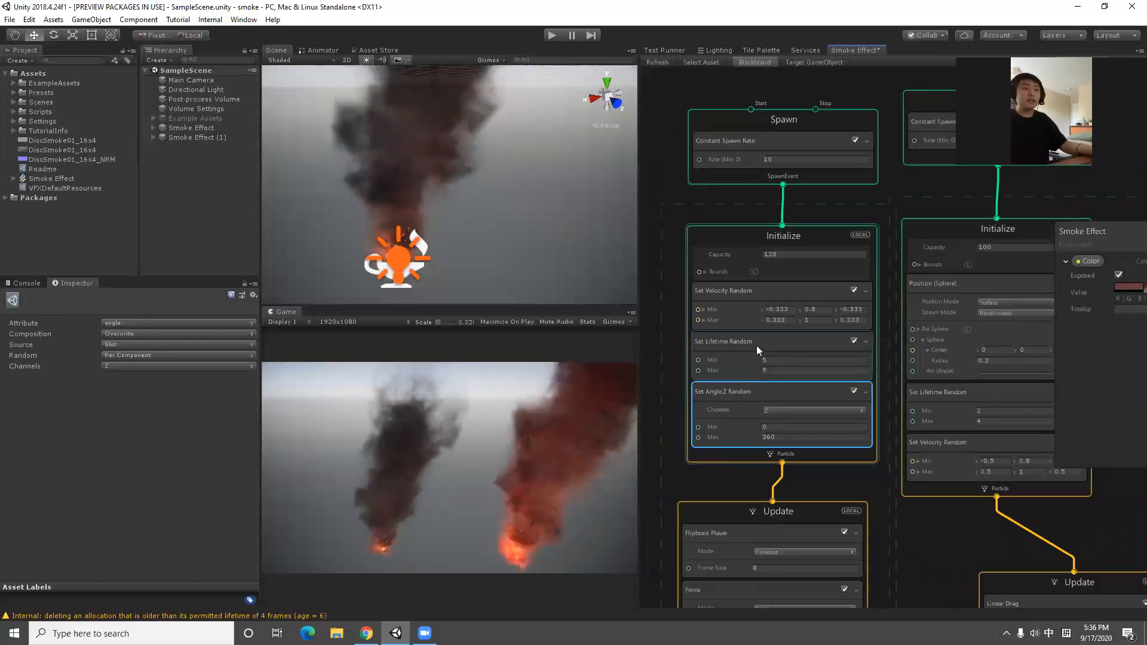
pyautogui.scroll(1, 788, 366)
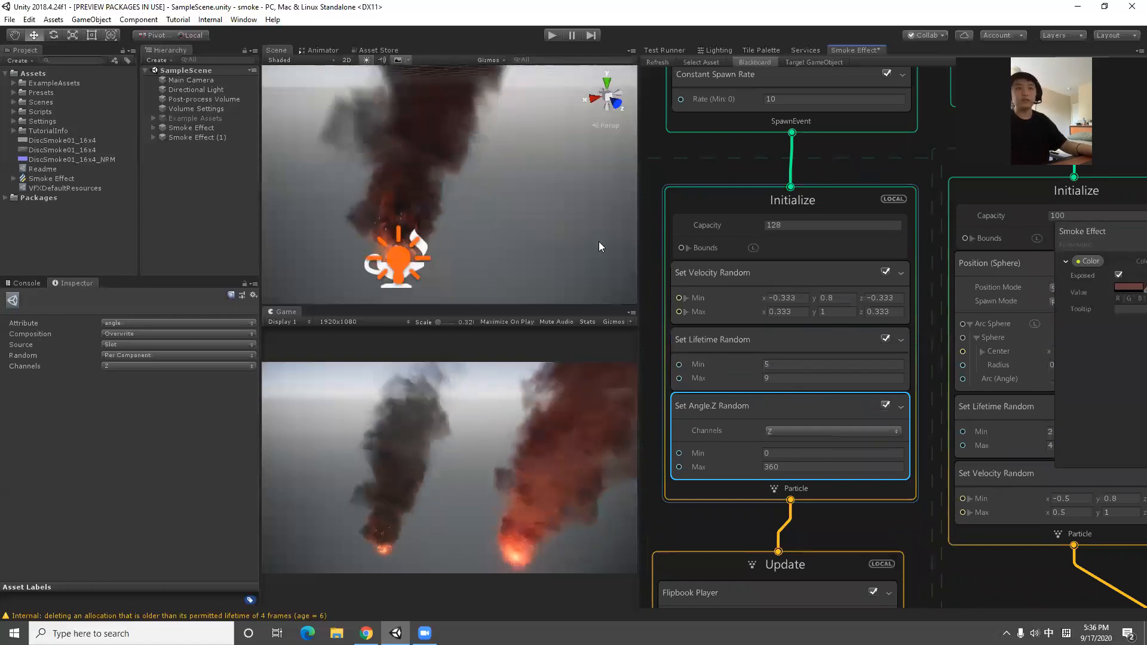
pyautogui.moveTo(707, 494); pyautogui.dragTo(799, 302, button='middle')
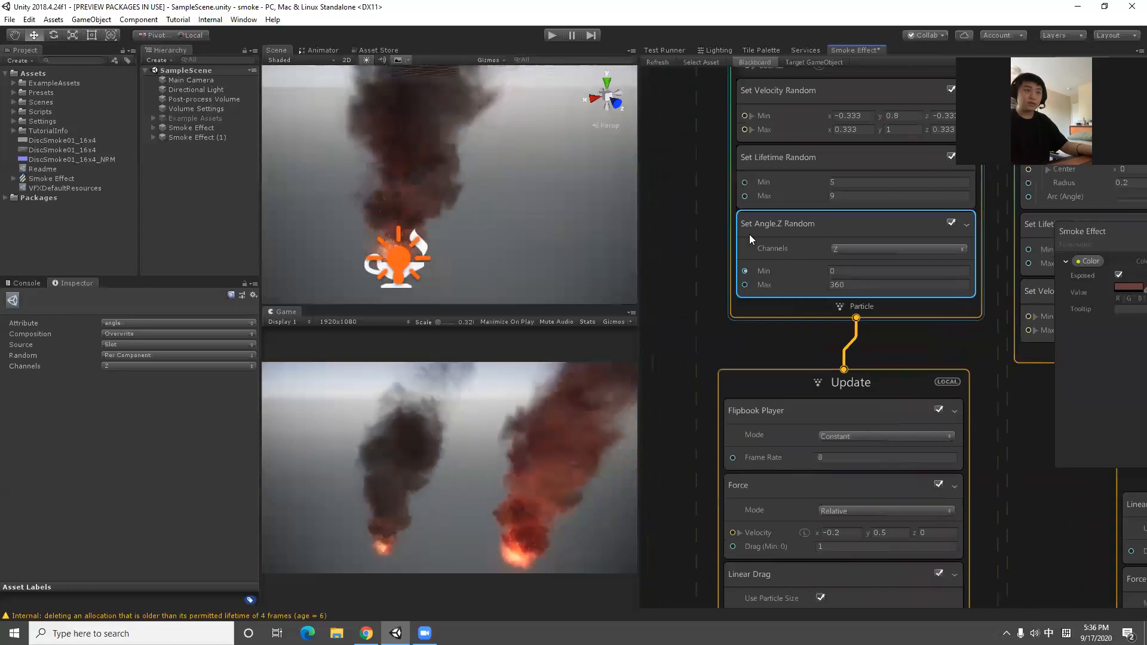
pyautogui.moveTo(761, 345); pyautogui.dragTo(734, 451, button='middle')
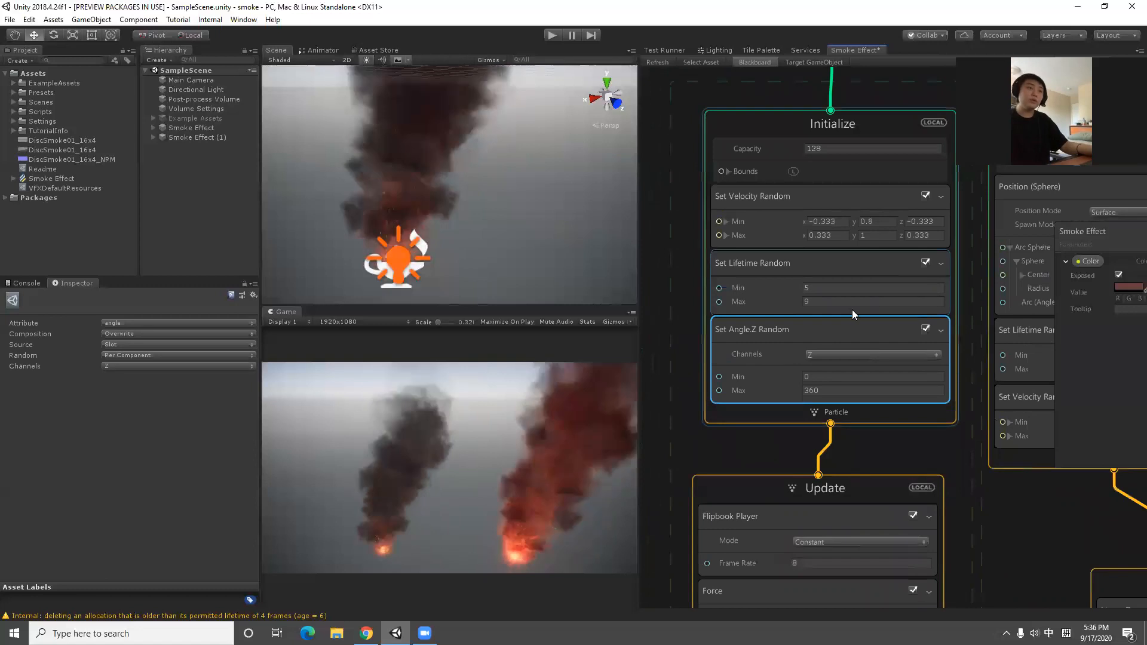
# - Examine the Update context's Flipbook Player, Force and Linear Drag blocks
pyautogui.scroll(-3, 853, 311)
pyautogui.moveTo(858, 490); pyautogui.dragTo(878, 306, button='middle')
pyautogui.scroll(3, 890, 363)
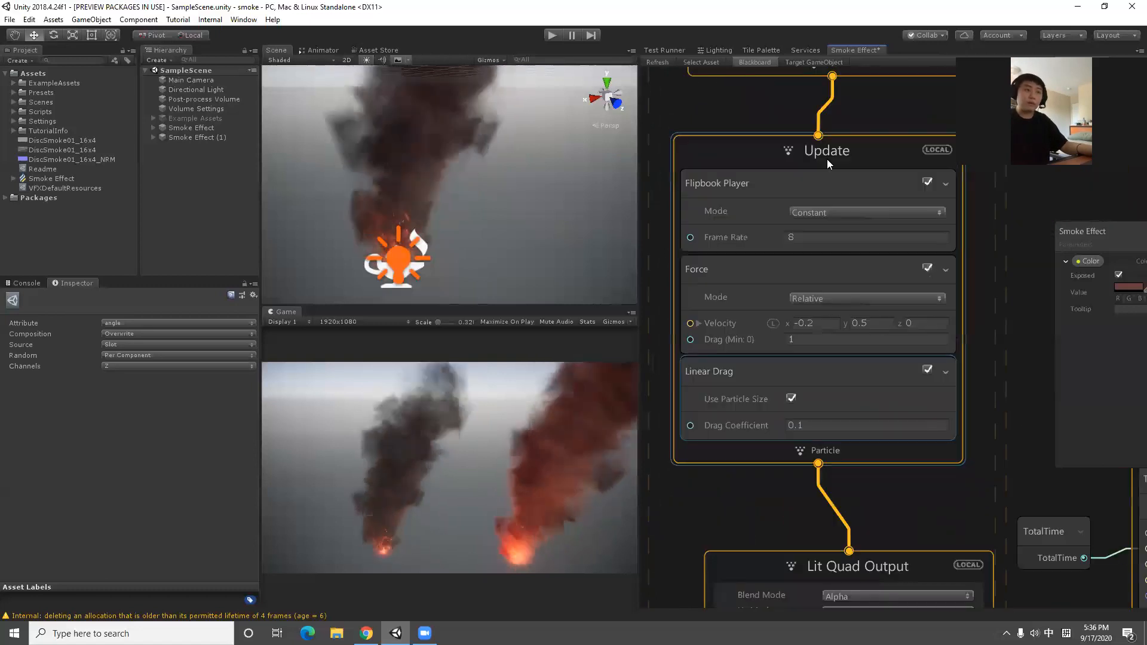
pyautogui.moveTo(746, 111); pyautogui.dragTo(803, 154, button='middle')
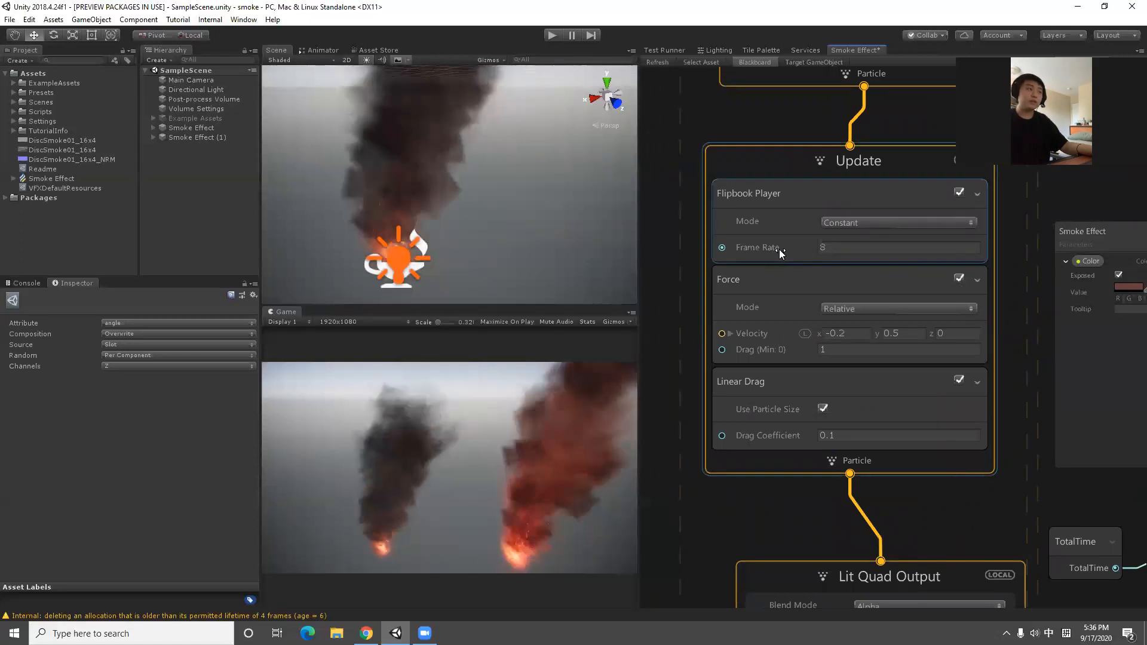
pyautogui.click(819, 248)
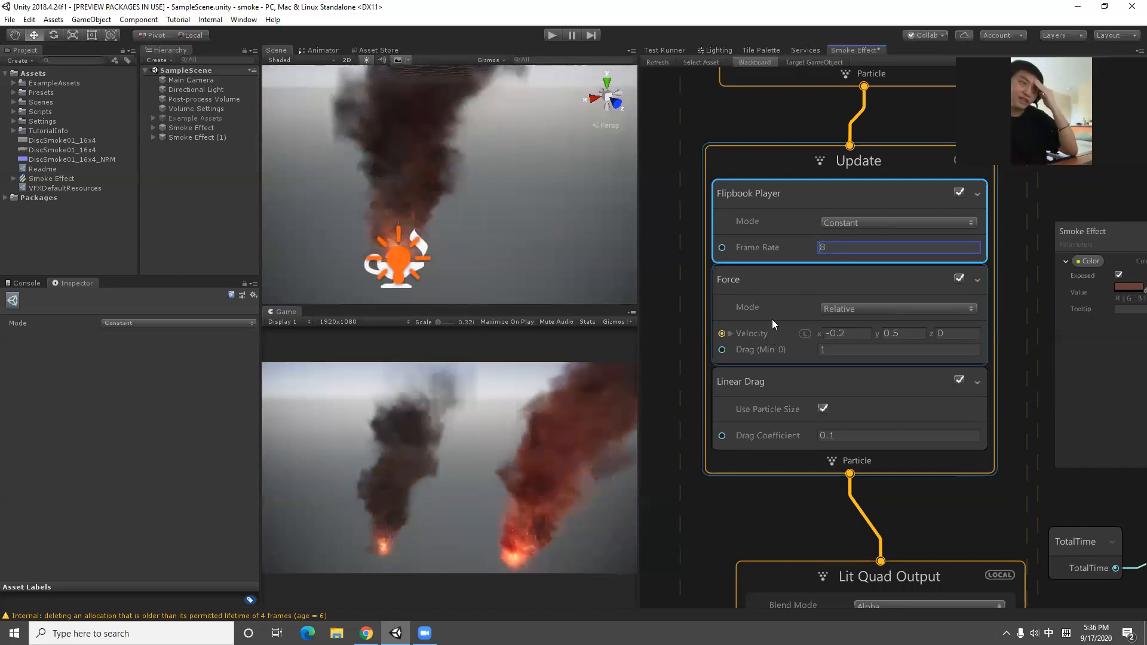
pyautogui.click(864, 334)
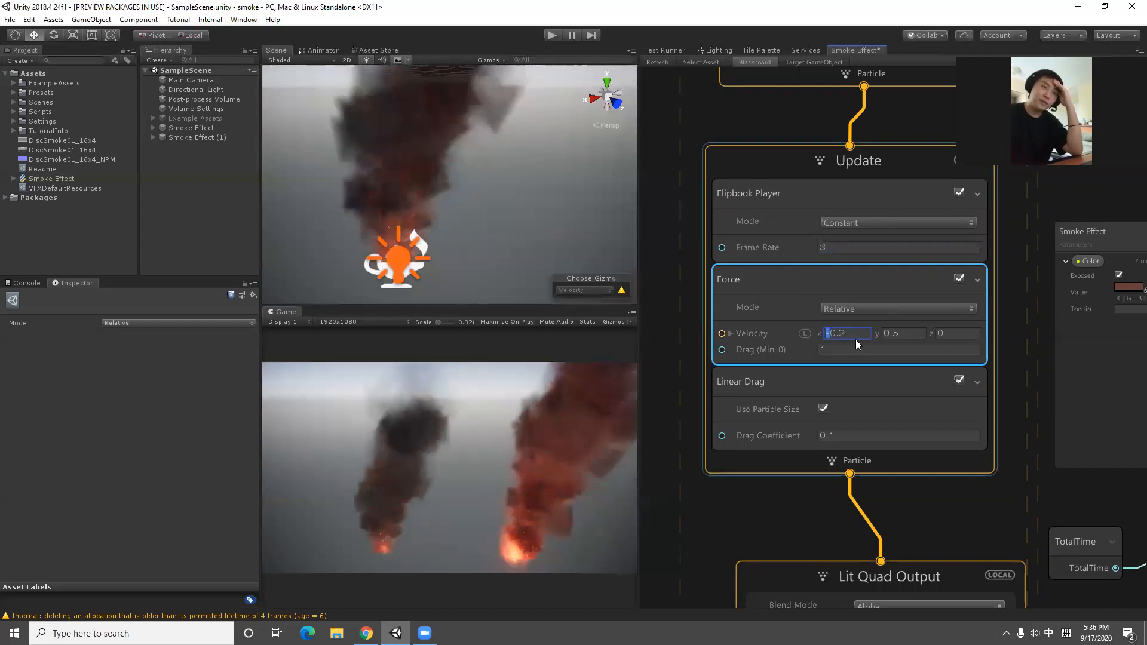
pyautogui.click(828, 371)
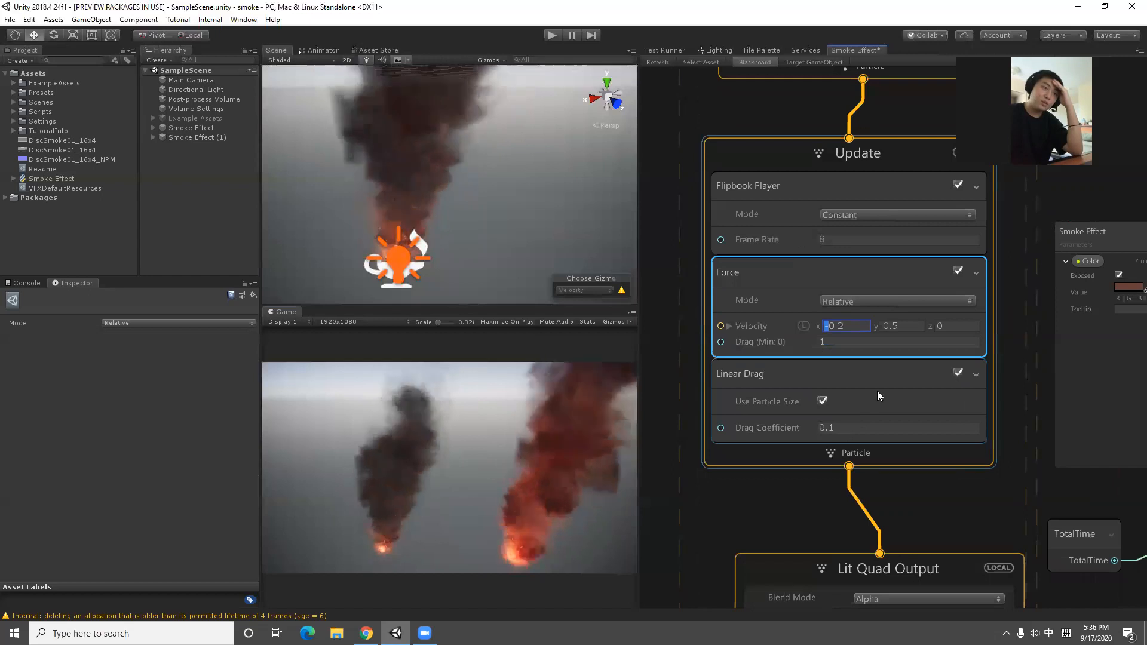
pyautogui.moveTo(798, 501); pyautogui.dragTo(821, 432, button='middle')
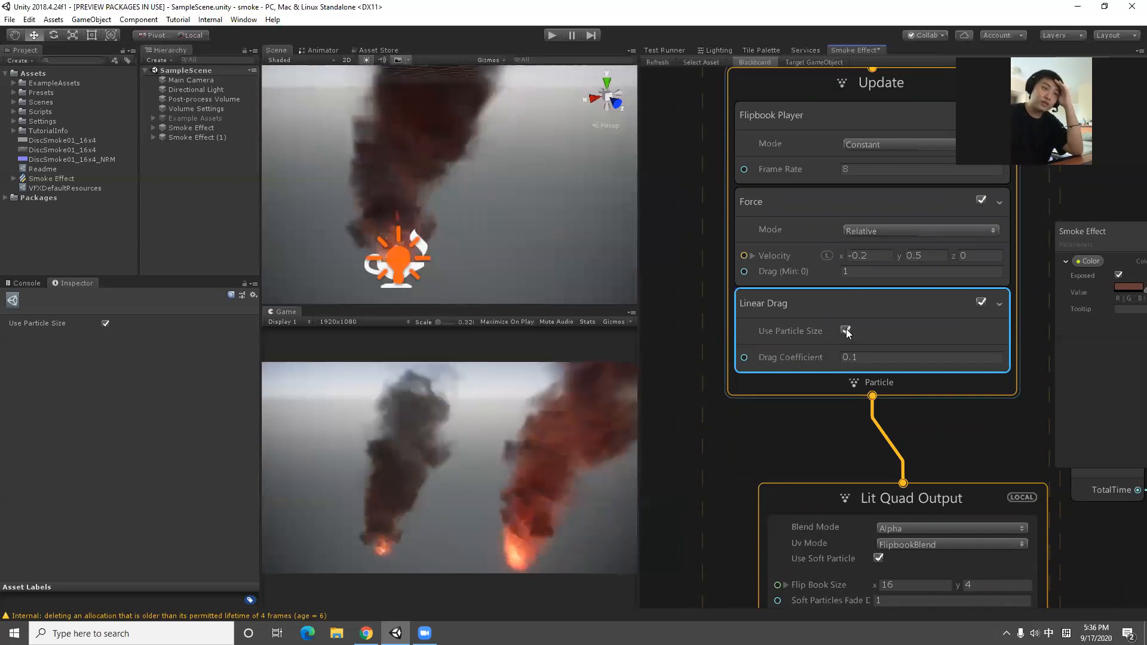
pyautogui.scroll(-1, 846, 374)
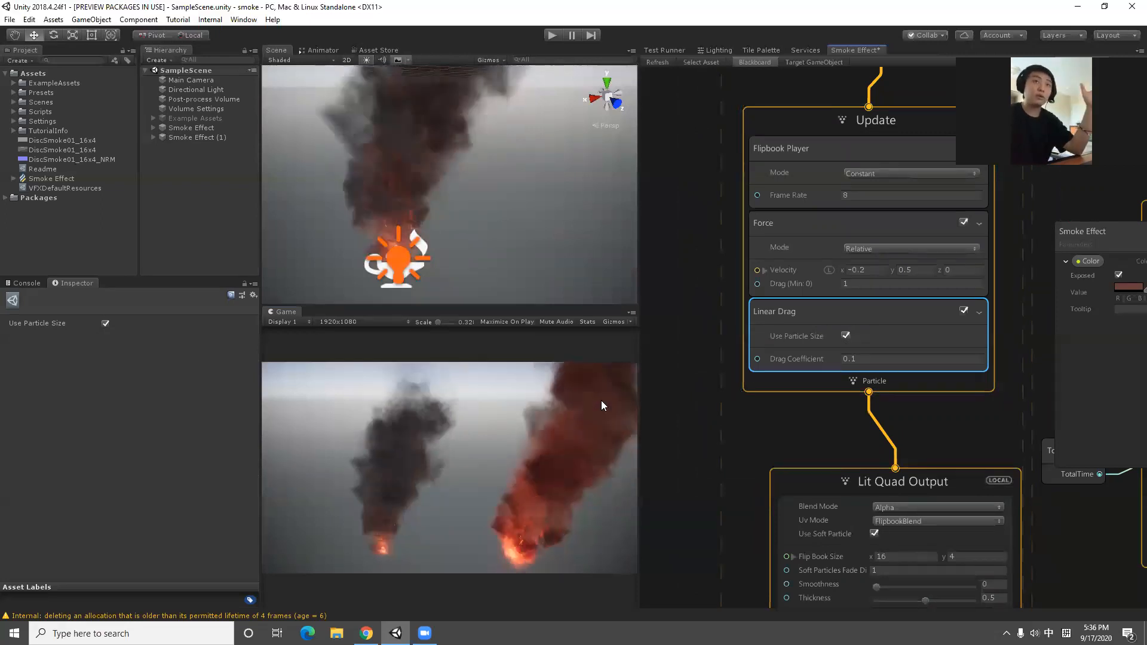
pyautogui.scroll(-1, 918, 412)
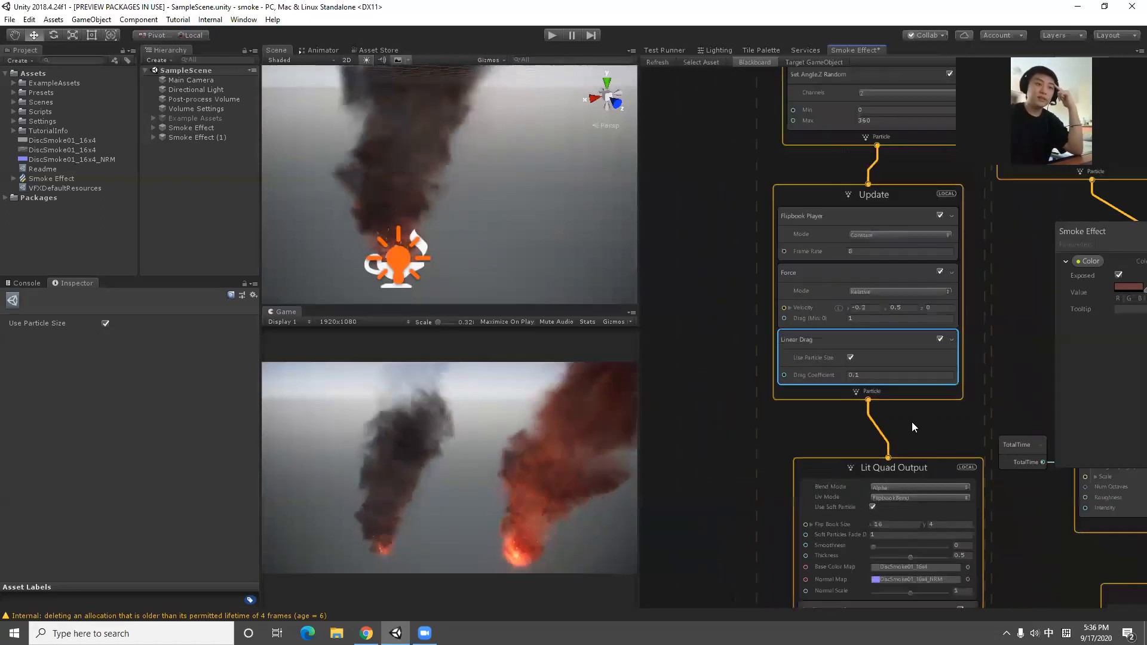
# - Move the Lit Quad Output context up close beneath the Update context and review its output settings
pyautogui.moveTo(933, 289); pyautogui.dragTo(891, 158, button='middle')
pyautogui.moveTo(995, 483); pyautogui.dragTo(981, 265, button='middle')
pyautogui.scroll(2, 979, 297)
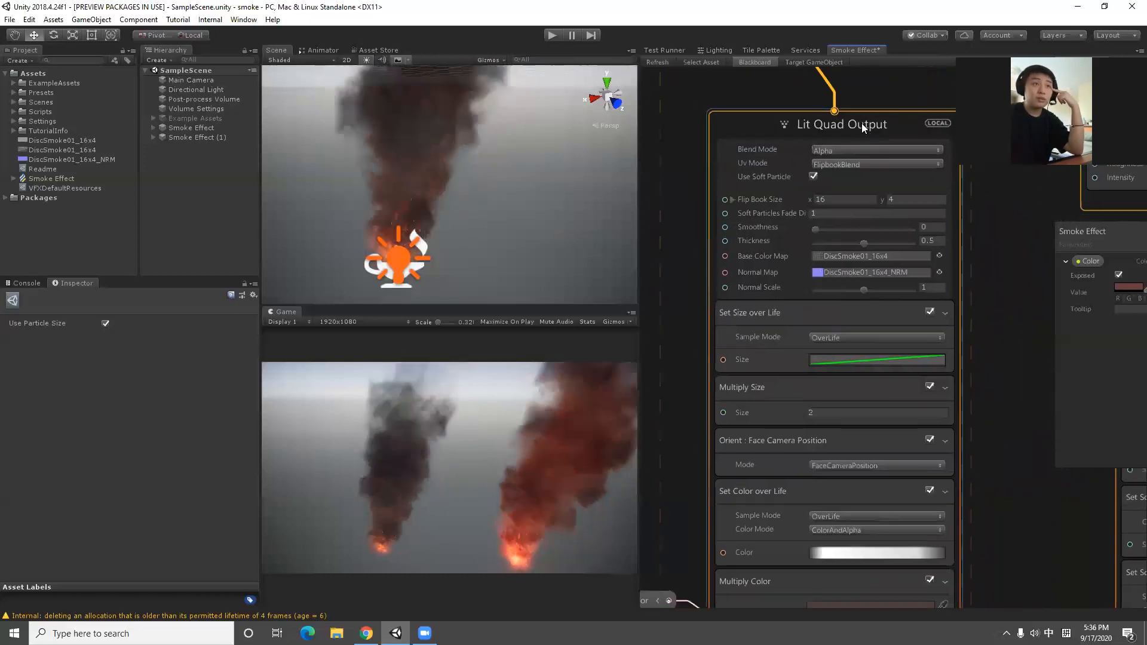
pyautogui.moveTo(857, 116); pyautogui.dragTo(839, 109)
pyautogui.moveTo(838, 112); pyautogui.dragTo(833, 101, button='middle')
pyautogui.scroll(-1, 947, 208)
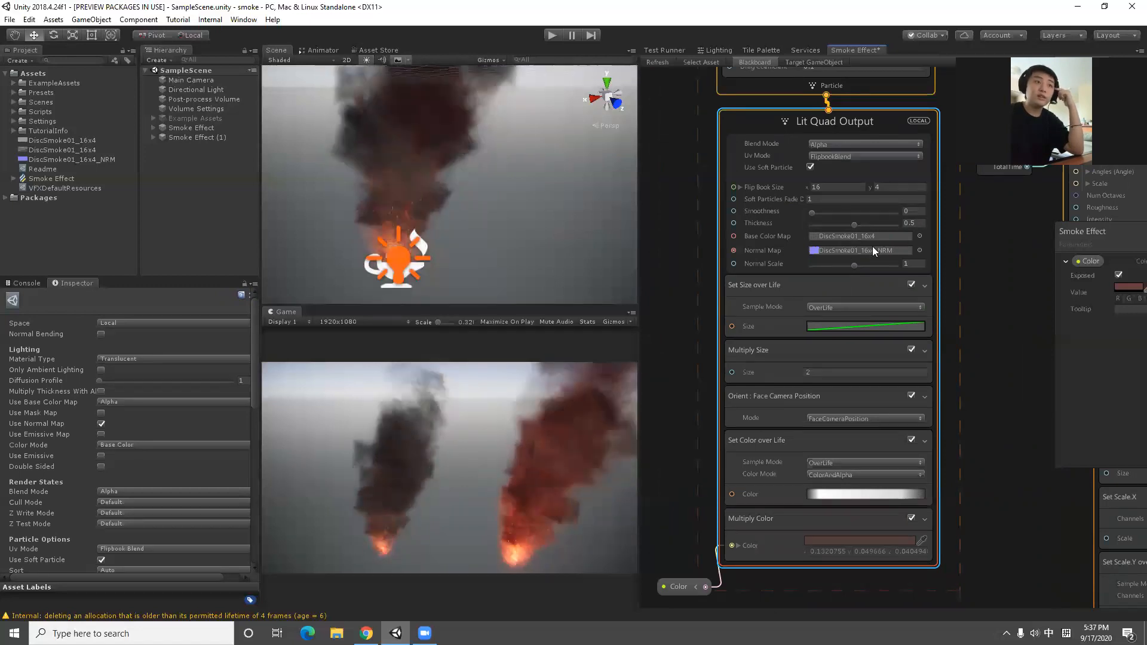
pyautogui.scroll(-2, 847, 251)
pyautogui.scroll(2, 807, 258)
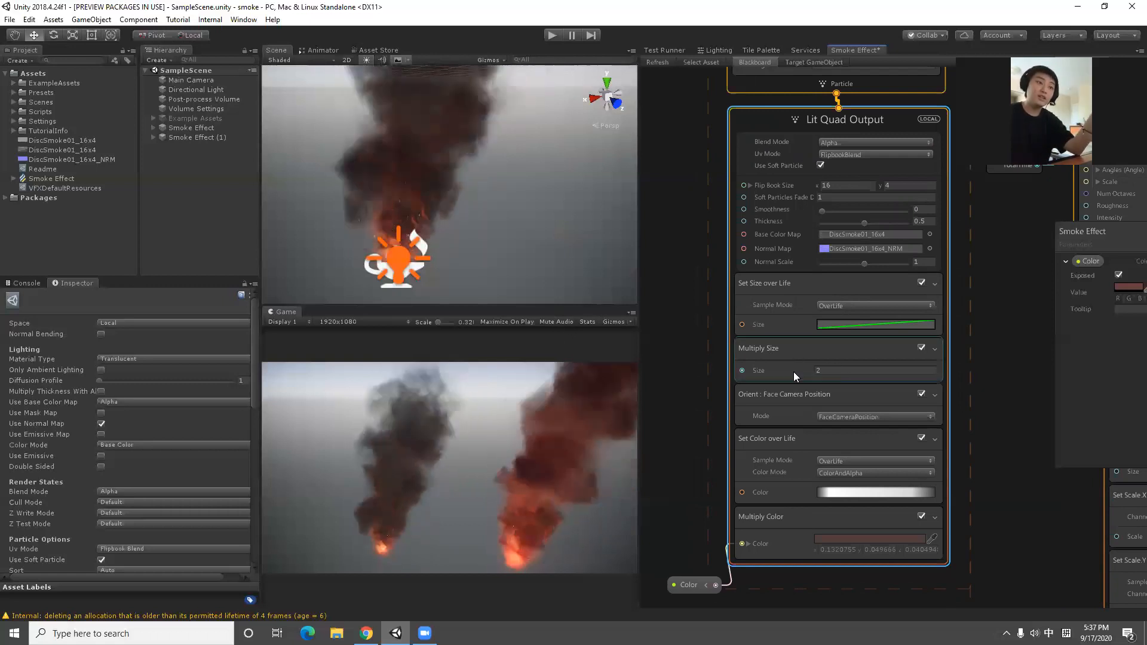
# - Try a Multiply Size value of 1 in the Lit Quad Output context and set it back to 2
pyautogui.click(756, 372)
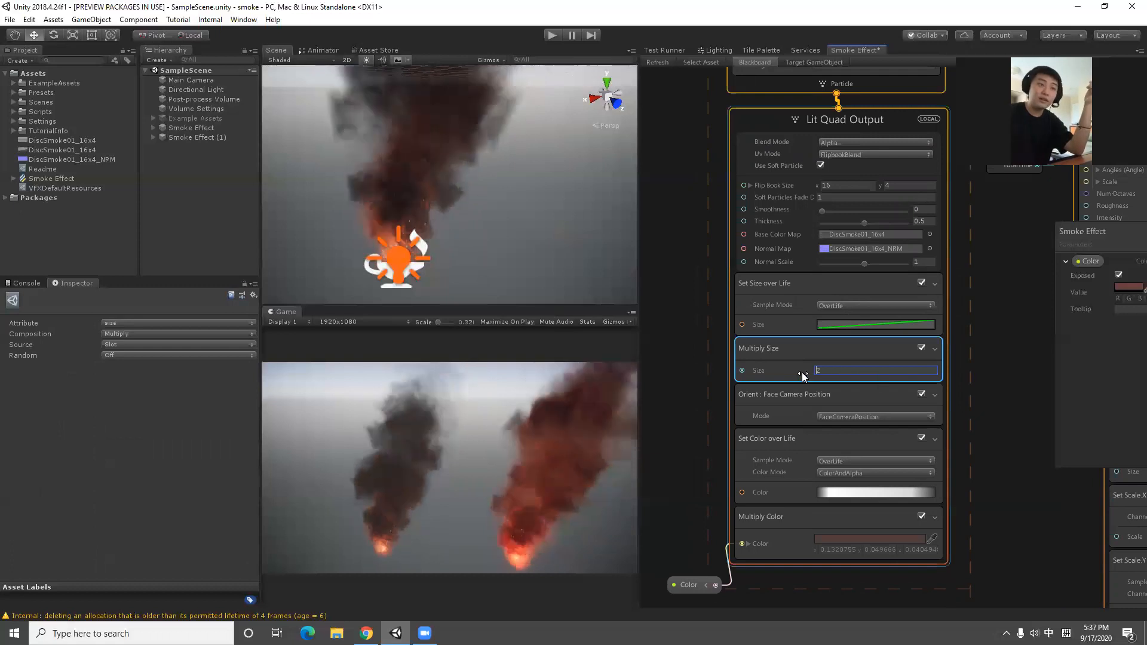
pyautogui.write('1')
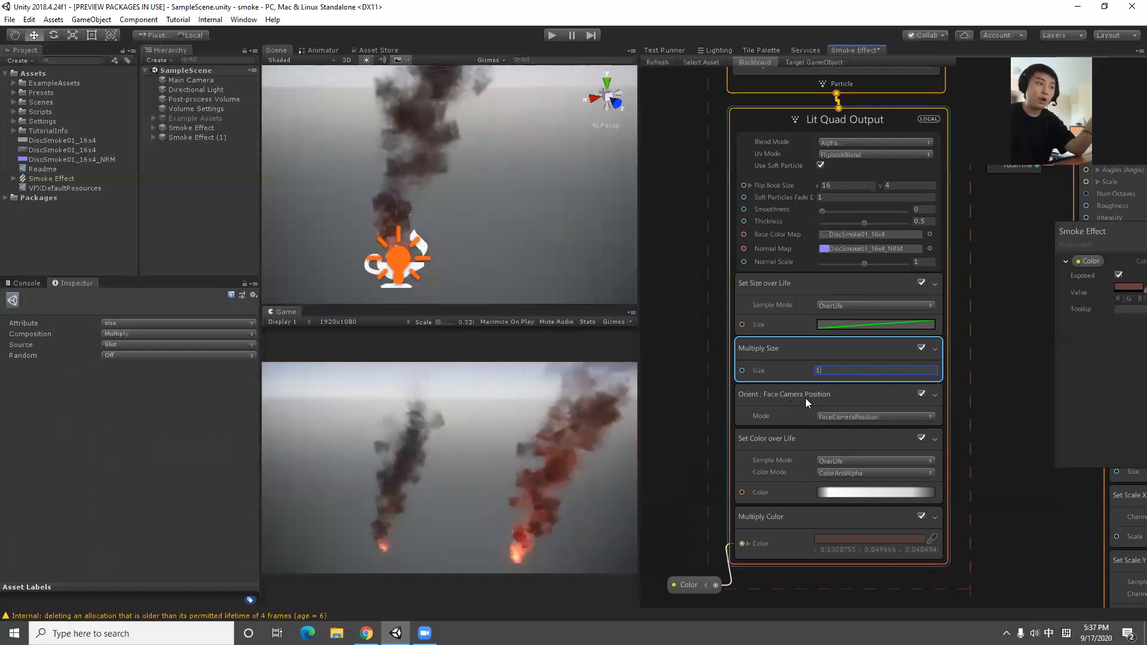
pyautogui.moveTo(826, 372); pyautogui.dragTo(796, 371)
pyautogui.write('2')
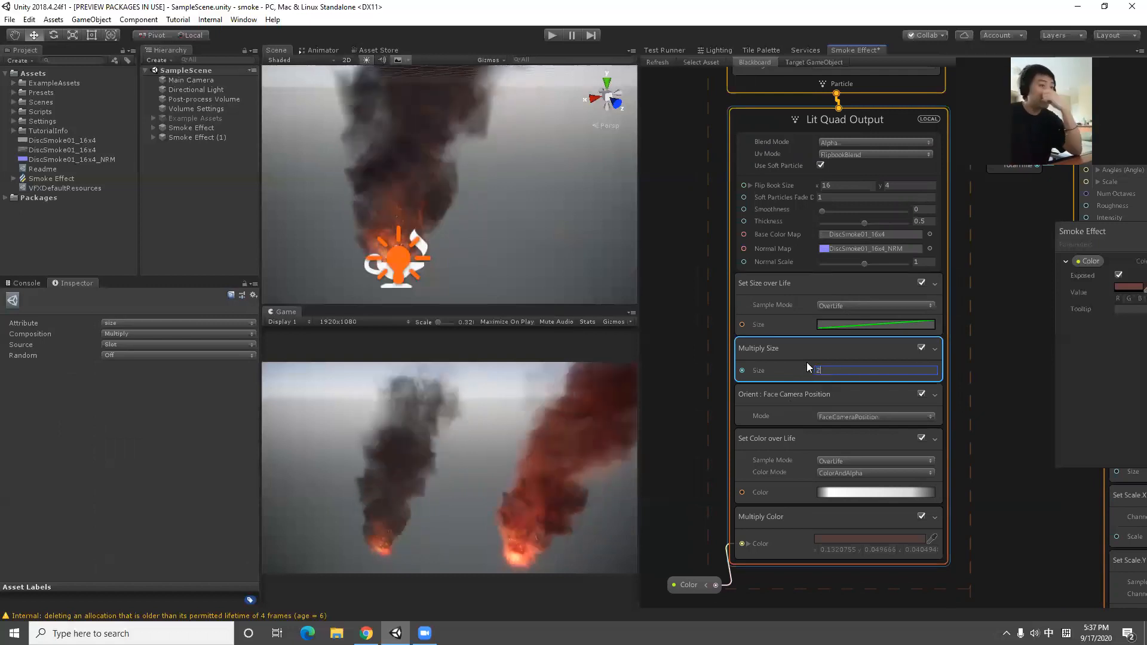
pyautogui.scroll(2, 859, 423)
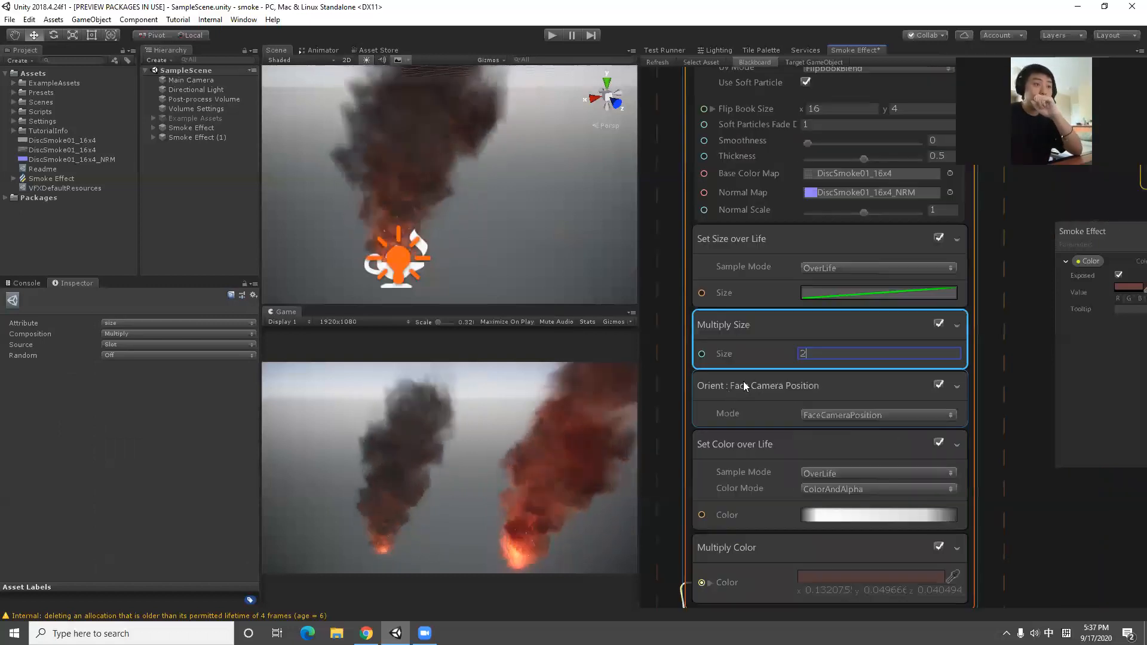
# - Try the FixedAxis mode in the Lit Quad Output's Orient block and inspect the smoke from several angles in the scene
pyautogui.scroll(-1, 717, 382)
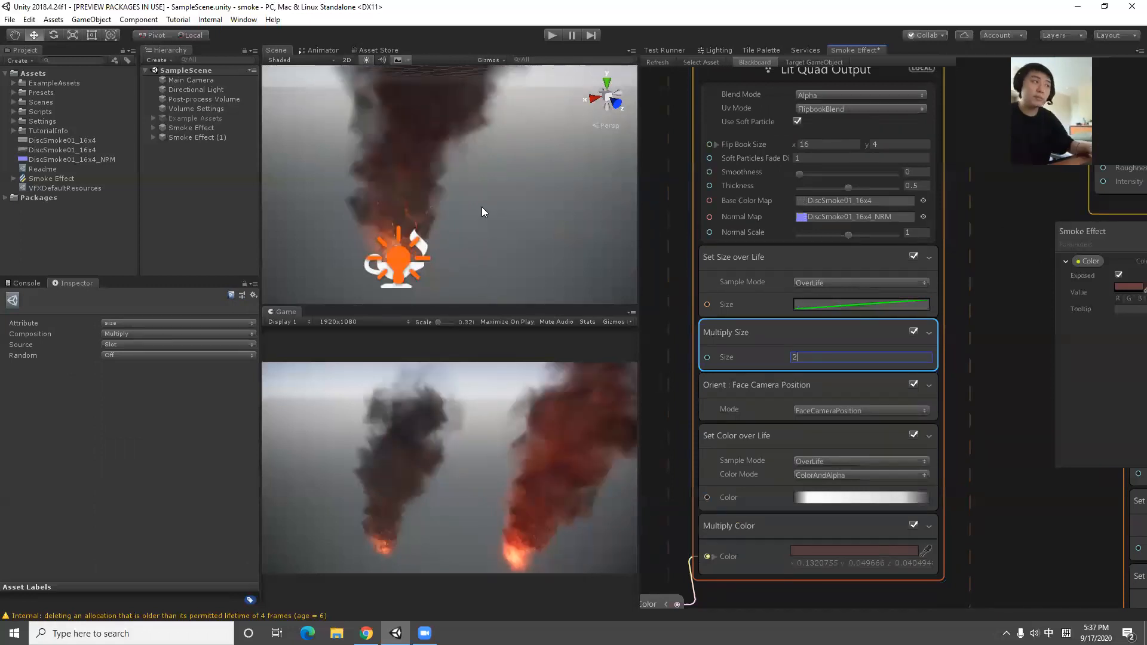
pyautogui.moveTo(465, 205); pyautogui.dragTo(576, 197, button='right')
pyautogui.click(827, 412)
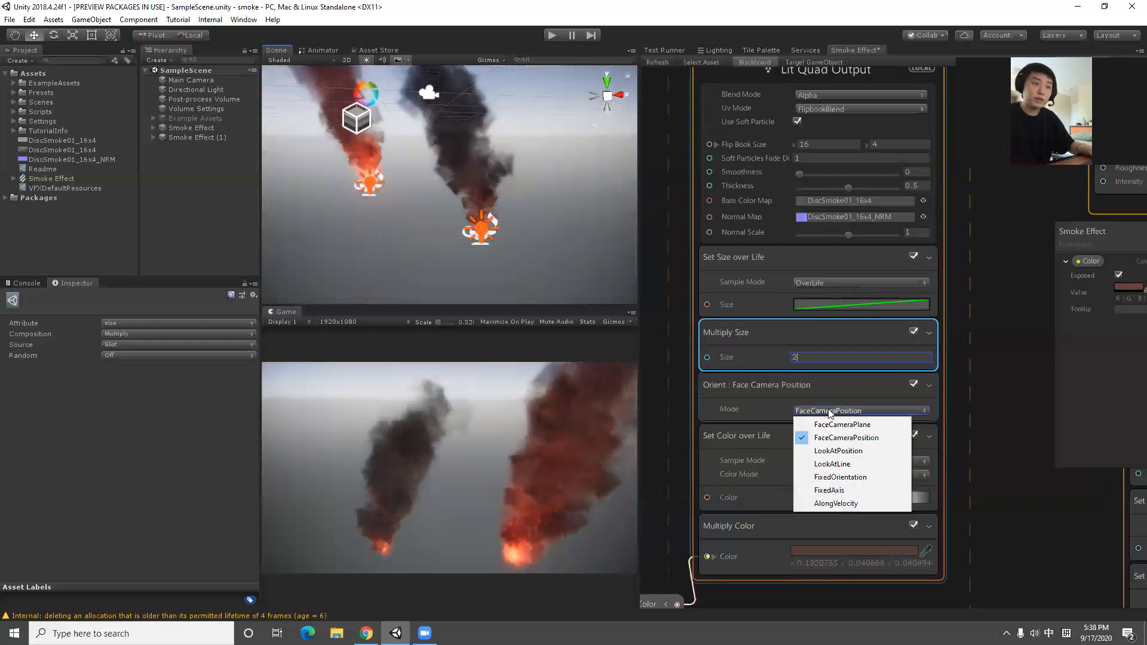
pyautogui.click(843, 491)
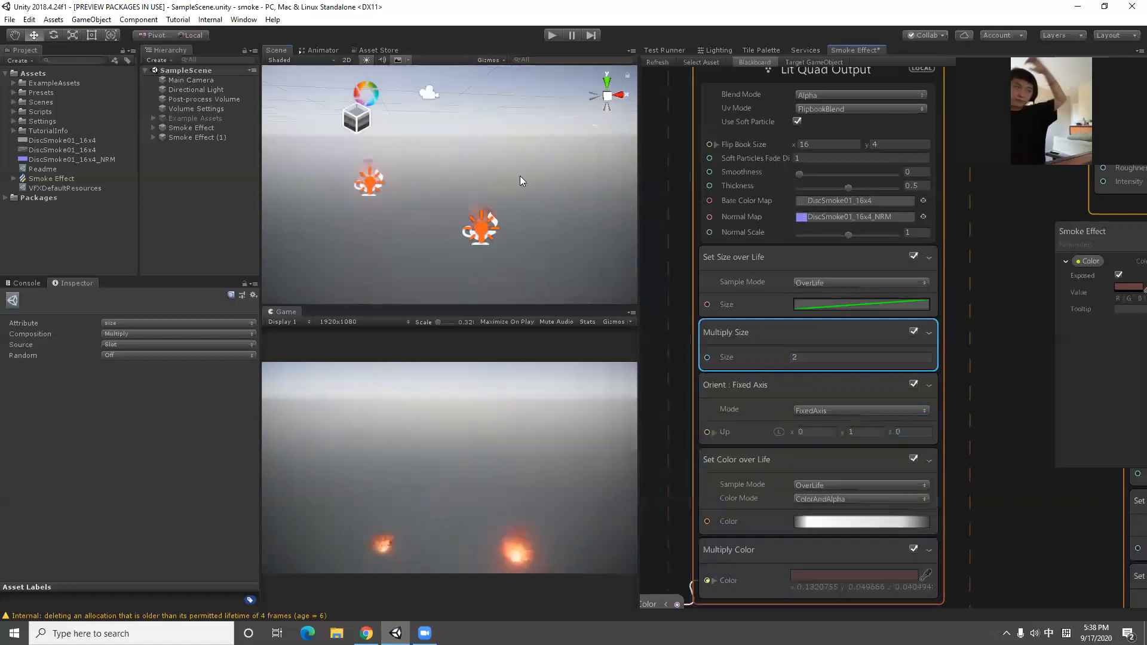
pyautogui.keyDown('alt'); pyautogui.moveTo(482, 199); pyautogui.dragTo(602, 158); pyautogui.keyUp('alt')
pyautogui.moveTo(601, 158)
pyautogui.mouseDown(button='right')
pyautogui.moveTo(561, 67)
pyautogui.moveTo(503, 99)
pyautogui.moveTo(580, 165)
pyautogui.mouseUp(button='right')
pyautogui.keyDown('alt'); pyautogui.moveTo(440, 202); pyautogui.dragTo(626, 206); pyautogui.keyUp('alt')
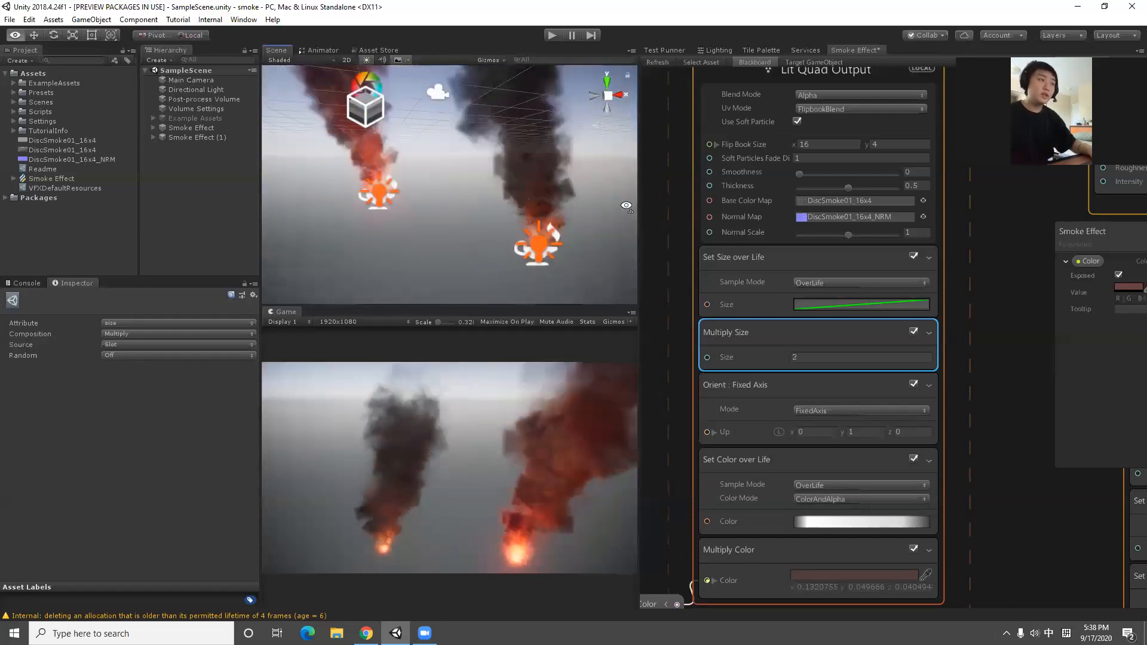
pyautogui.keyDown('alt'); pyautogui.moveTo(627, 286); pyautogui.dragTo(478, 202); pyautogui.keyUp('alt')
pyautogui.moveTo(798, 486); pyautogui.dragTo(772, 485, button='right')
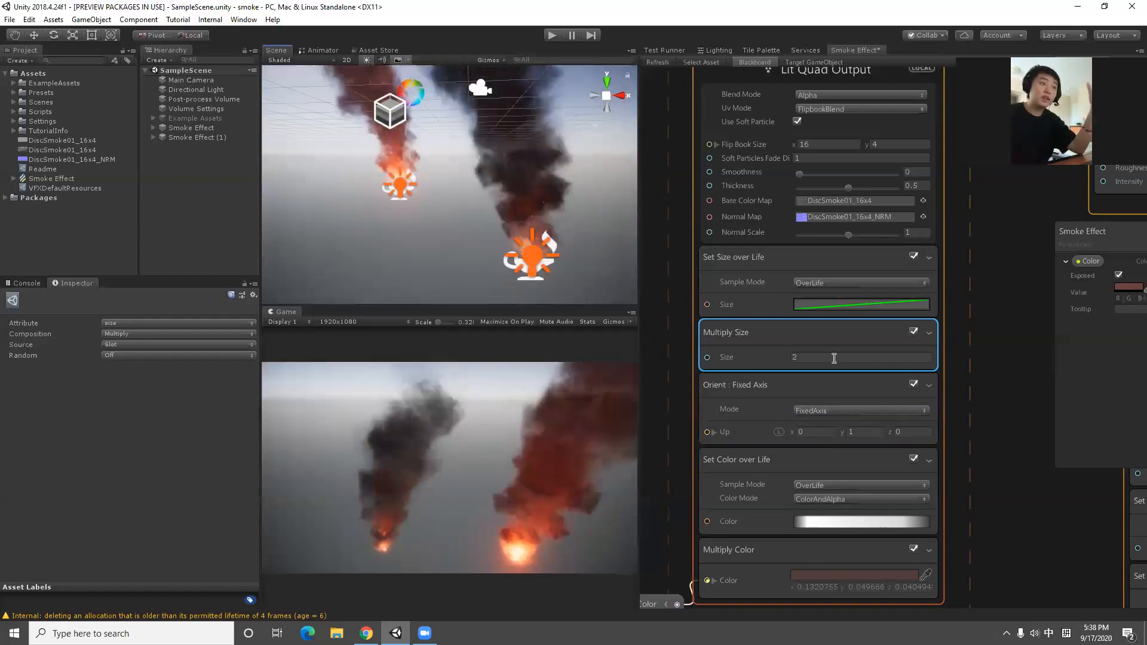
# - Set the Orient block's mode back to FaceCameraPosition and orbit around the smoke in the scene
pyautogui.click(851, 411)
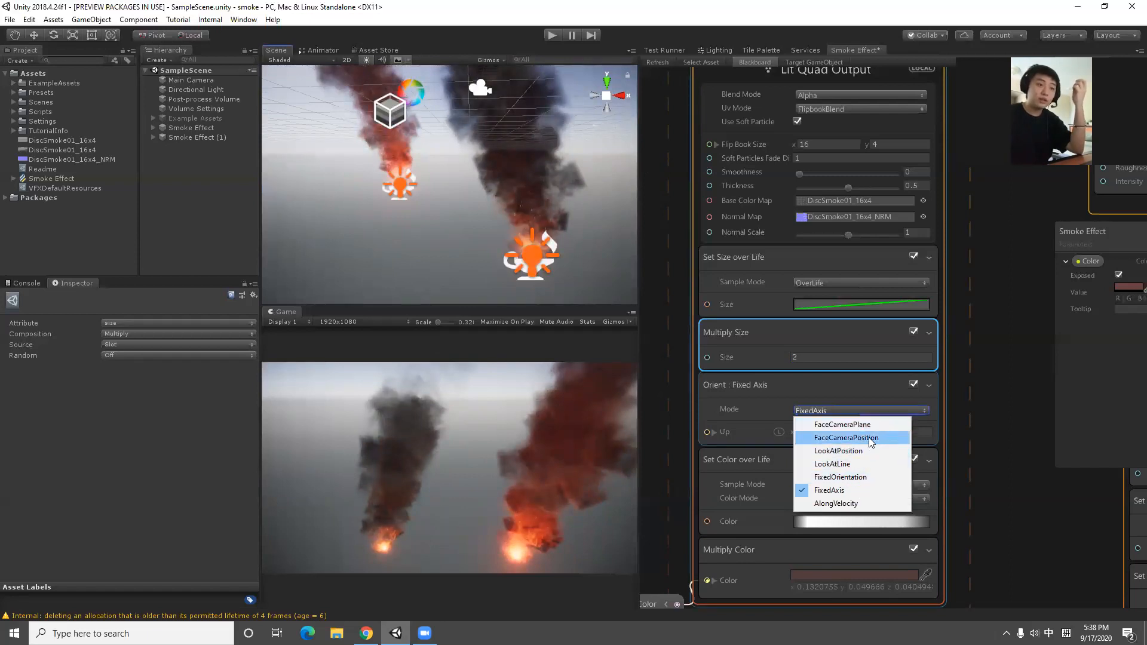
pyautogui.click(870, 440)
pyautogui.moveTo(433, 165); pyautogui.dragTo(604, 203, button='right')
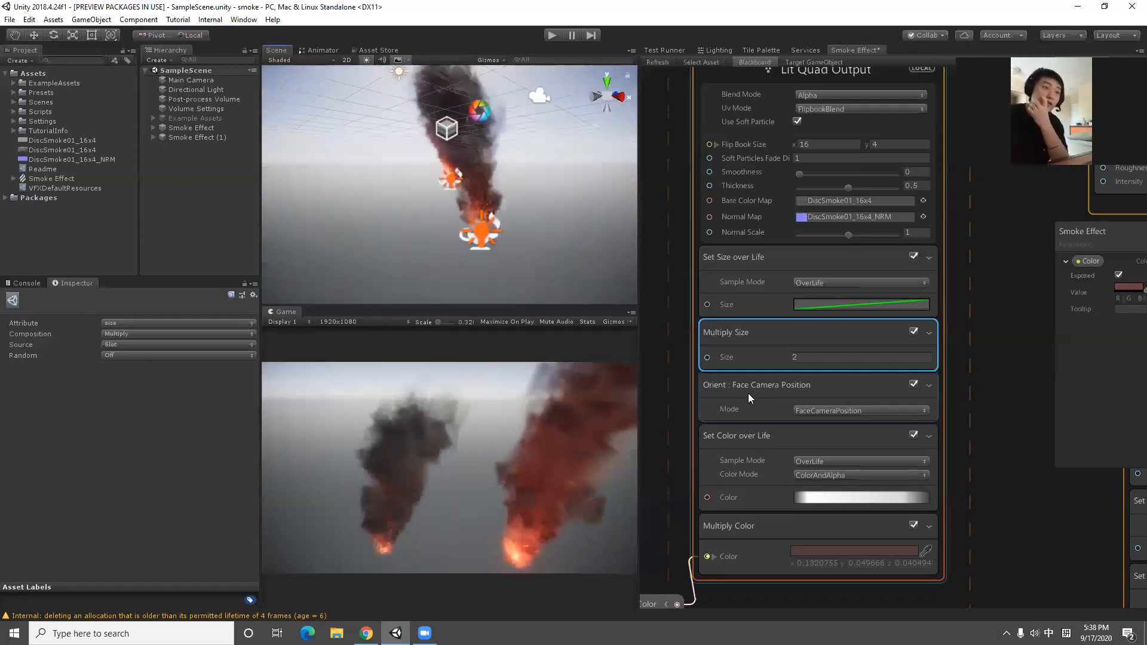
# - Examine the gradient of the Set Color over Life block, including its alpha and color keys, without changing it
pyautogui.click(770, 438)
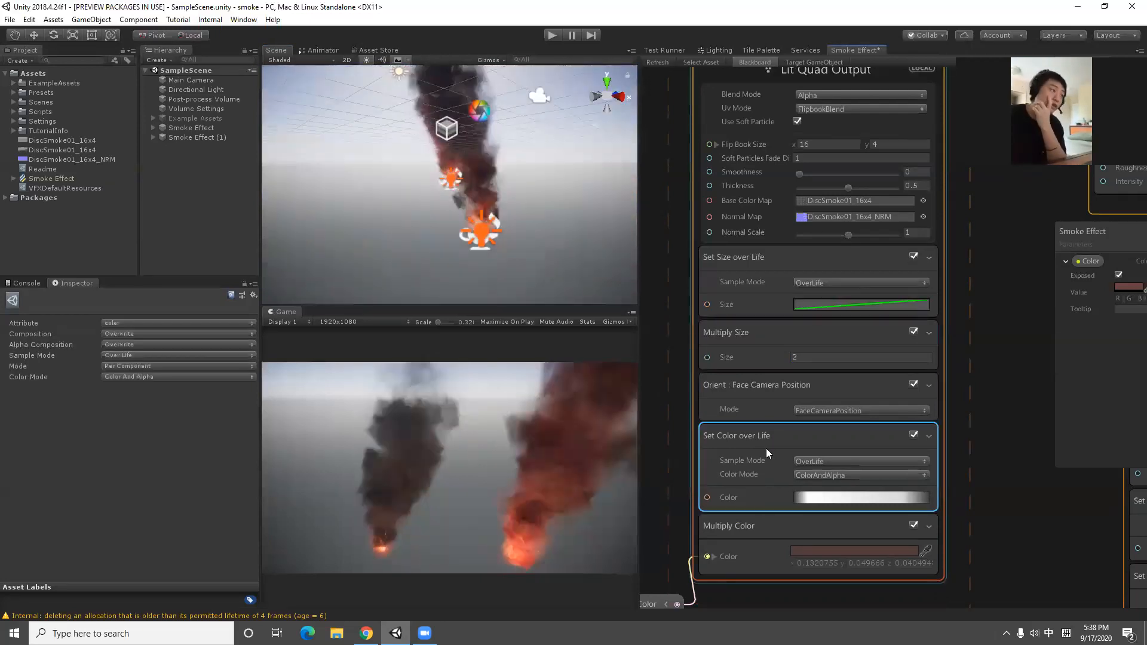
pyautogui.click(860, 500)
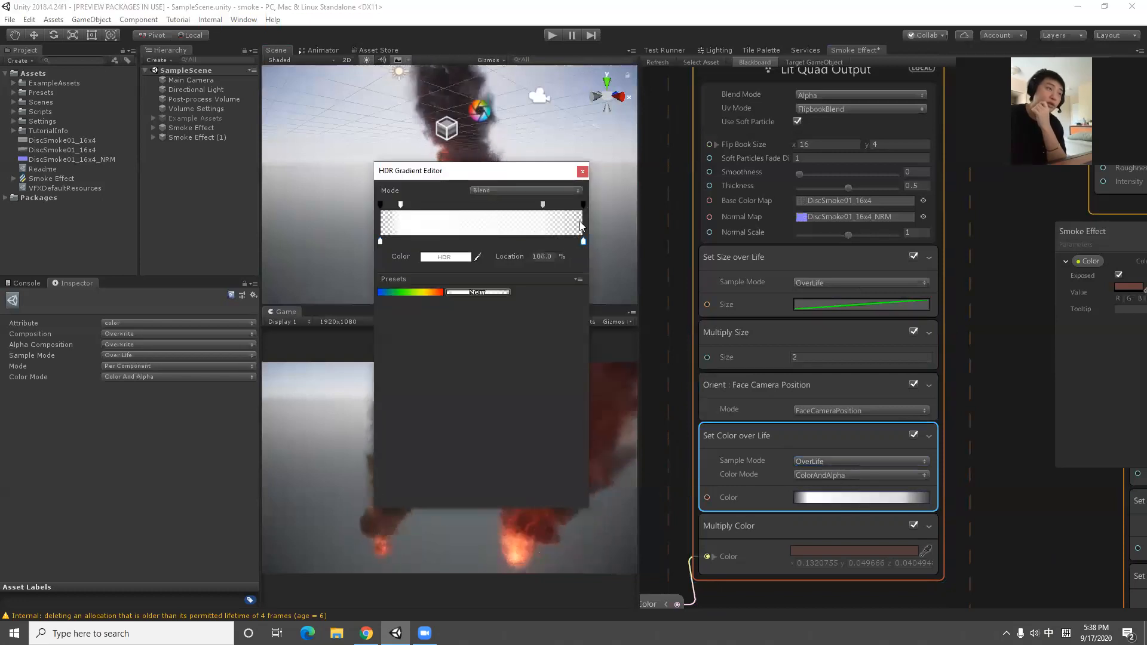
pyautogui.click(583, 171)
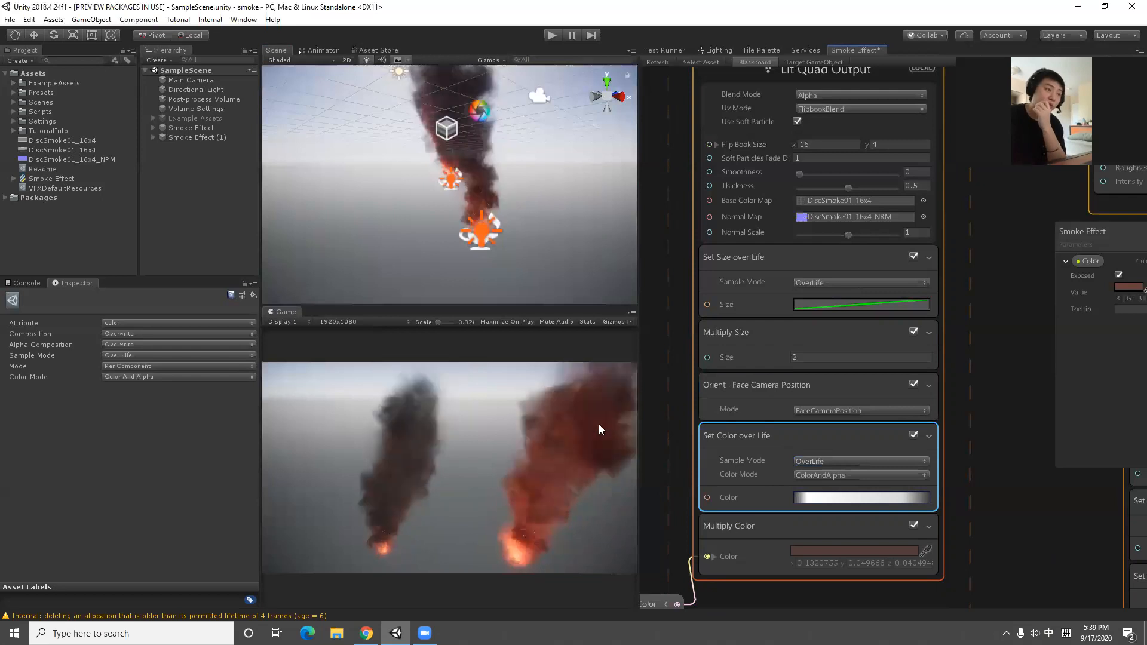
pyautogui.click(921, 498)
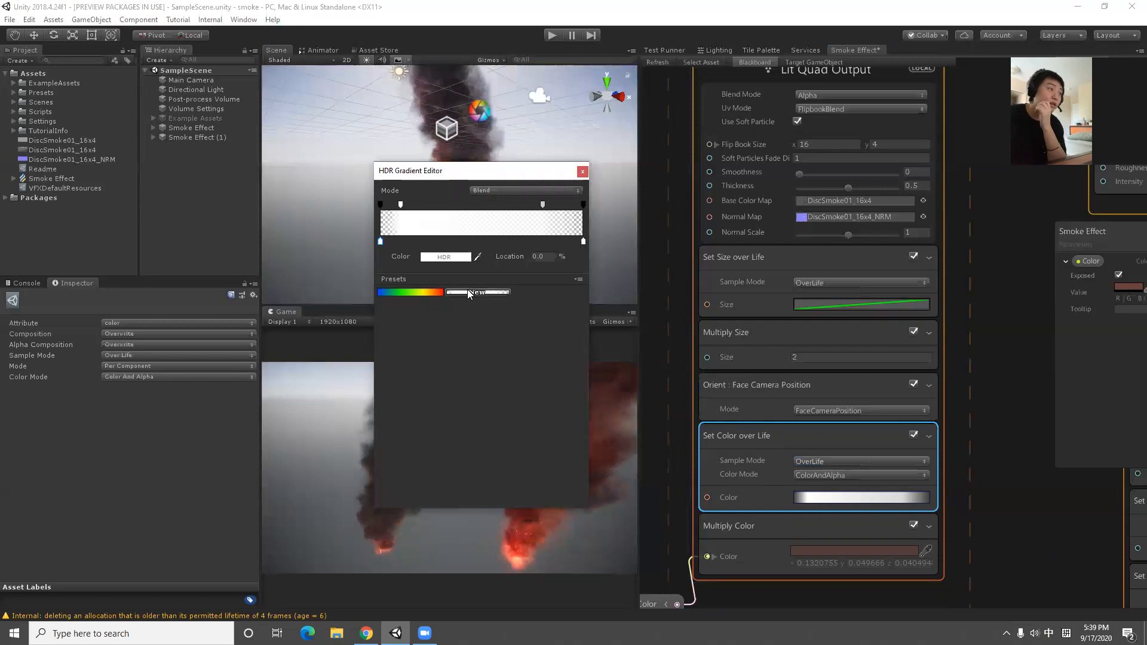
pyautogui.click(796, 533)
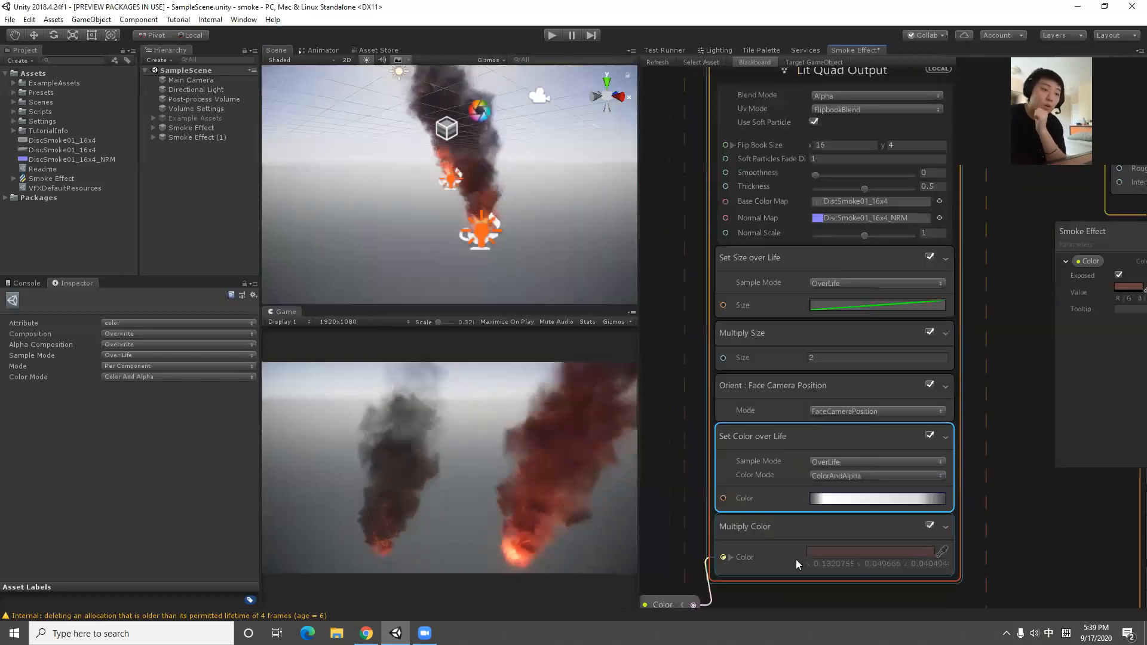
# - Move the Color property node closer beneath the Multiply Color block it feeds
pyautogui.moveTo(785, 527); pyautogui.dragTo(827, 424, button='middle')
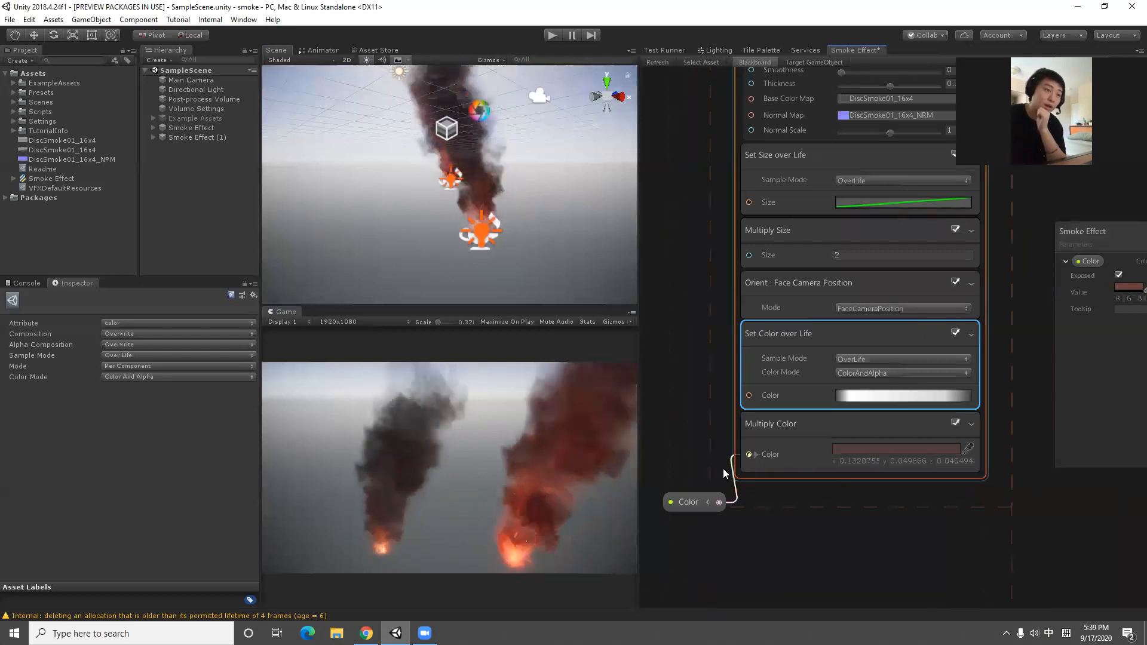
pyautogui.moveTo(684, 504); pyautogui.dragTo(745, 485)
# - Override the exposed Color parameter of the Smoke Effect object with a deep red, about 4D0208
pyautogui.click(179, 128)
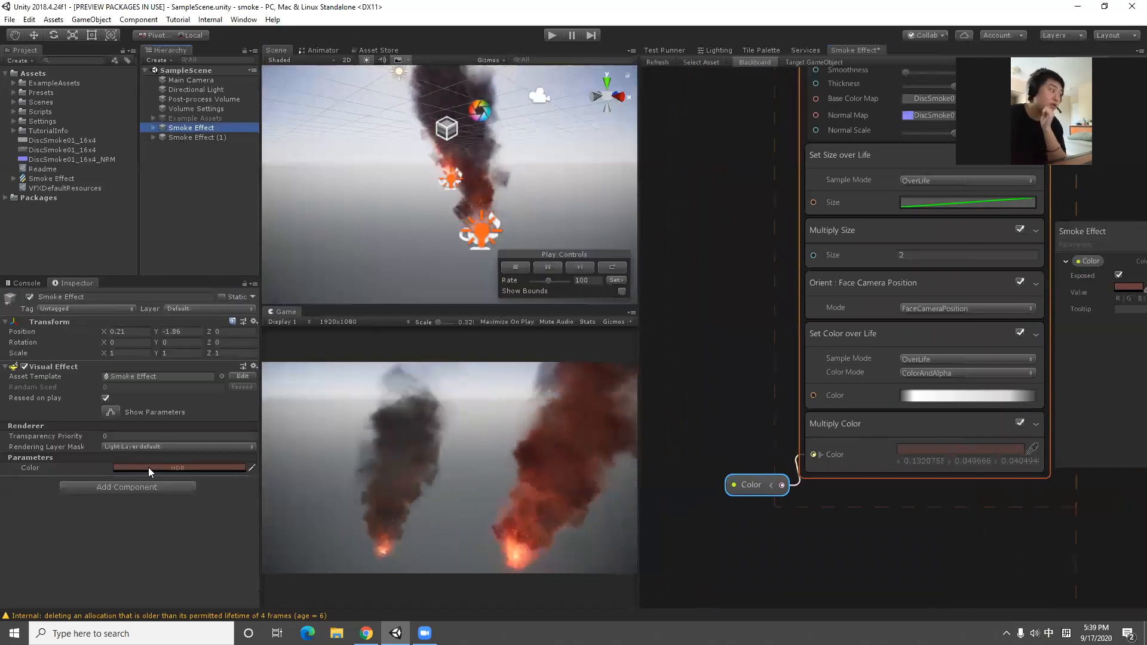
pyautogui.click(139, 467)
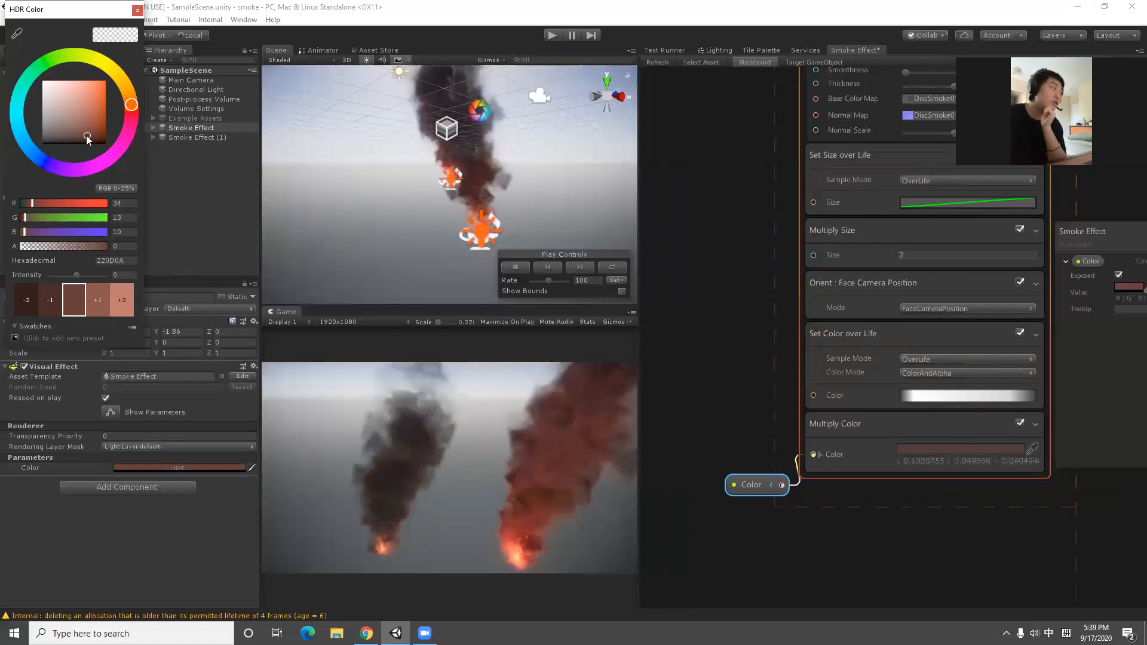
pyautogui.click(128, 118)
pyautogui.moveTo(94, 114); pyautogui.dragTo(108, 138)
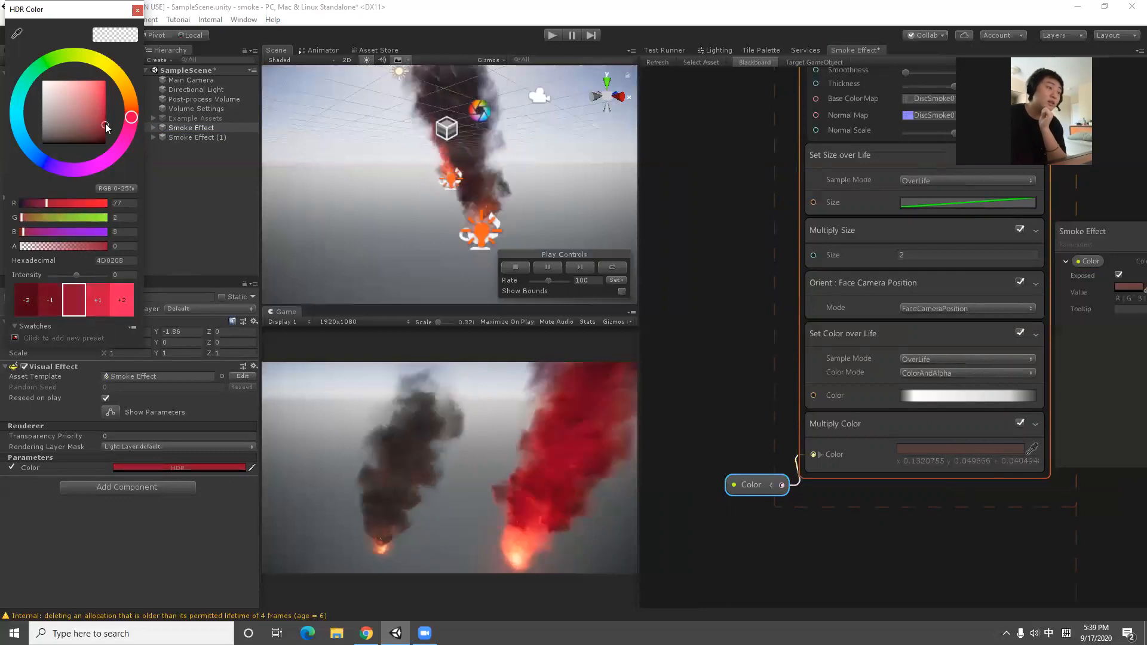
pyautogui.click(723, 346)
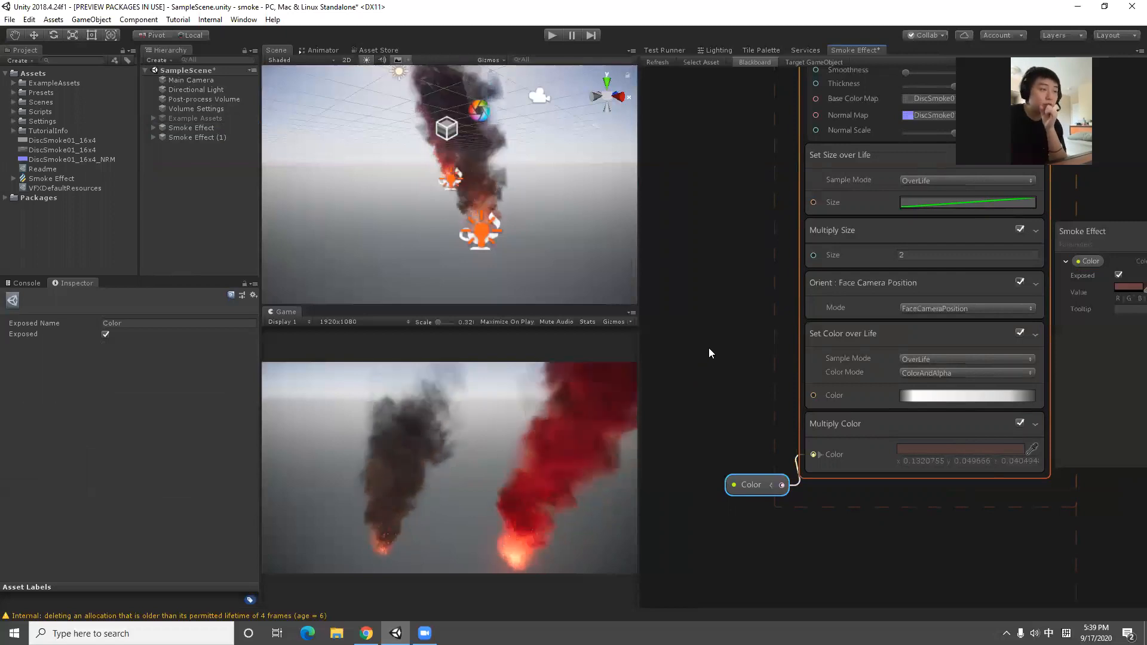
# - Examine the second particle system's Spawn and Initialize contexts and enlarge the Game view around the base of the fire
pyautogui.scroll(-5, 882, 389)
pyautogui.moveTo(980, 298); pyautogui.dragTo(764, 434, button='middle')
pyautogui.scroll(2, 950, 412)
pyautogui.moveTo(956, 180); pyautogui.dragTo(872, 376, button='middle')
pyautogui.moveTo(829, 114); pyautogui.dragTo(959, 395, button='middle')
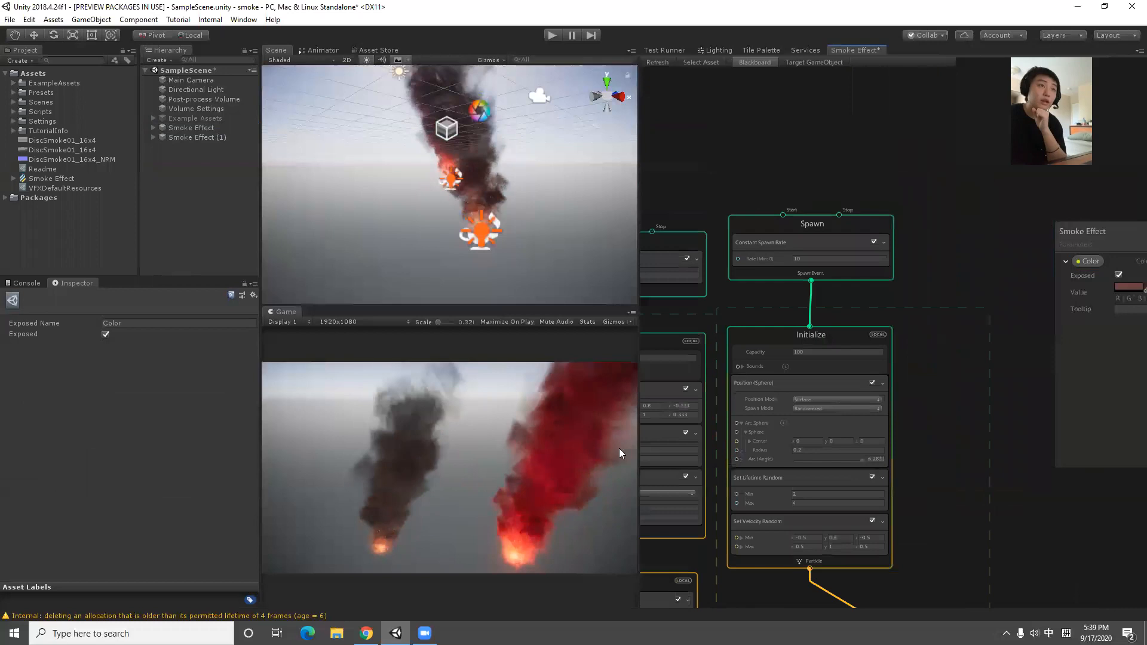
pyautogui.scroll(4, 441, 473)
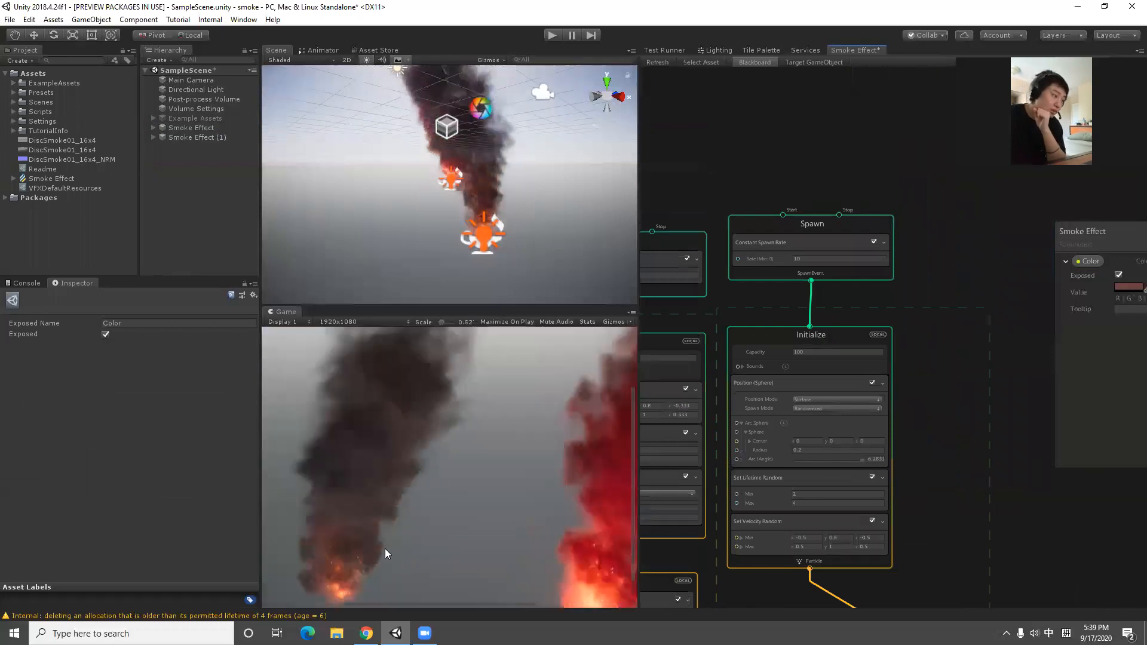
pyautogui.scroll(4, 384, 549)
pyautogui.moveTo(311, 544); pyautogui.dragTo(379, 487, button='middle')
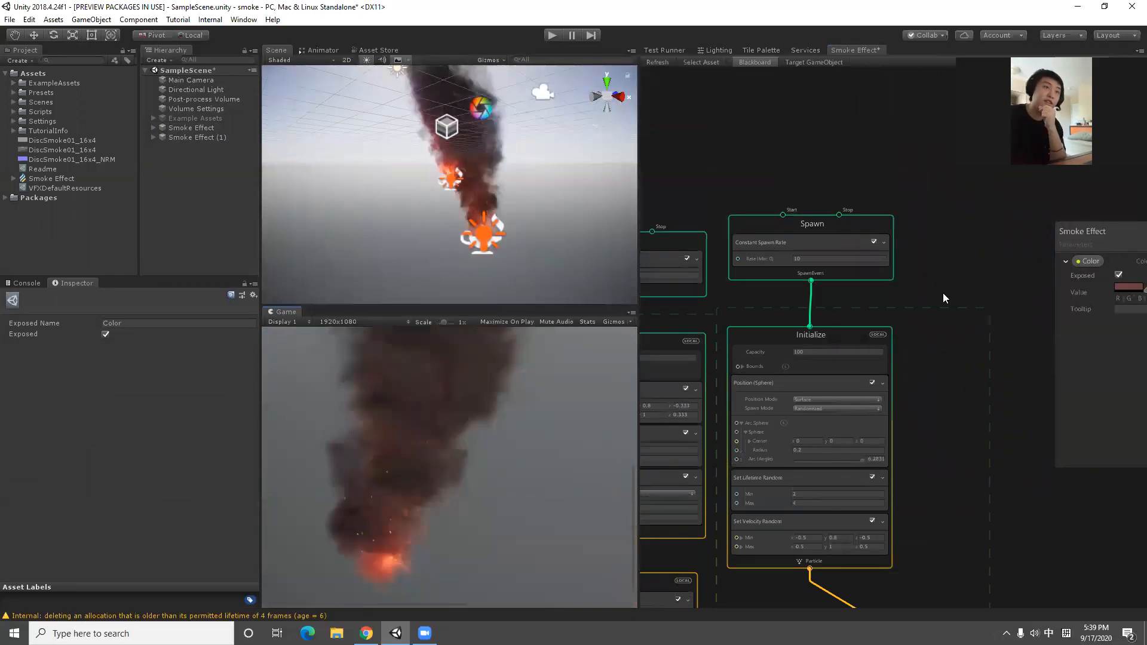
# - Examine the second system's spawn rate and its Initialize blocks for sphere position, random lifetime and random velocity
pyautogui.scroll(1, 891, 281)
pyautogui.scroll(2, 889, 284)
pyautogui.scroll(-3, 889, 287)
pyautogui.scroll(2, 810, 299)
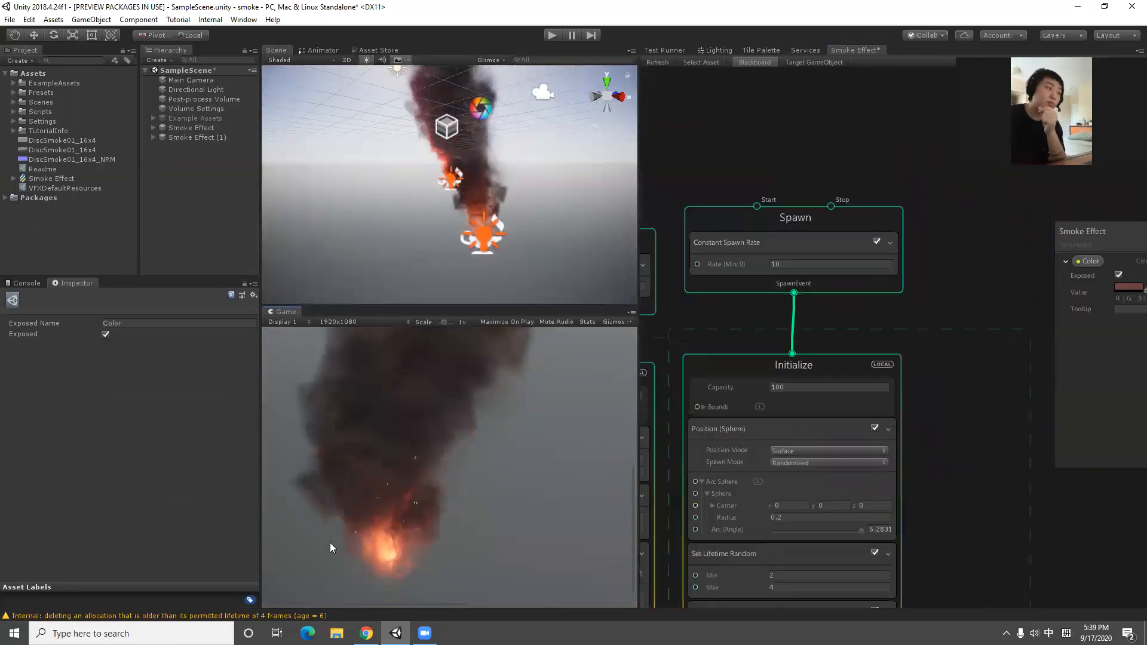
pyautogui.moveTo(977, 469); pyautogui.dragTo(1026, 364, button='middle')
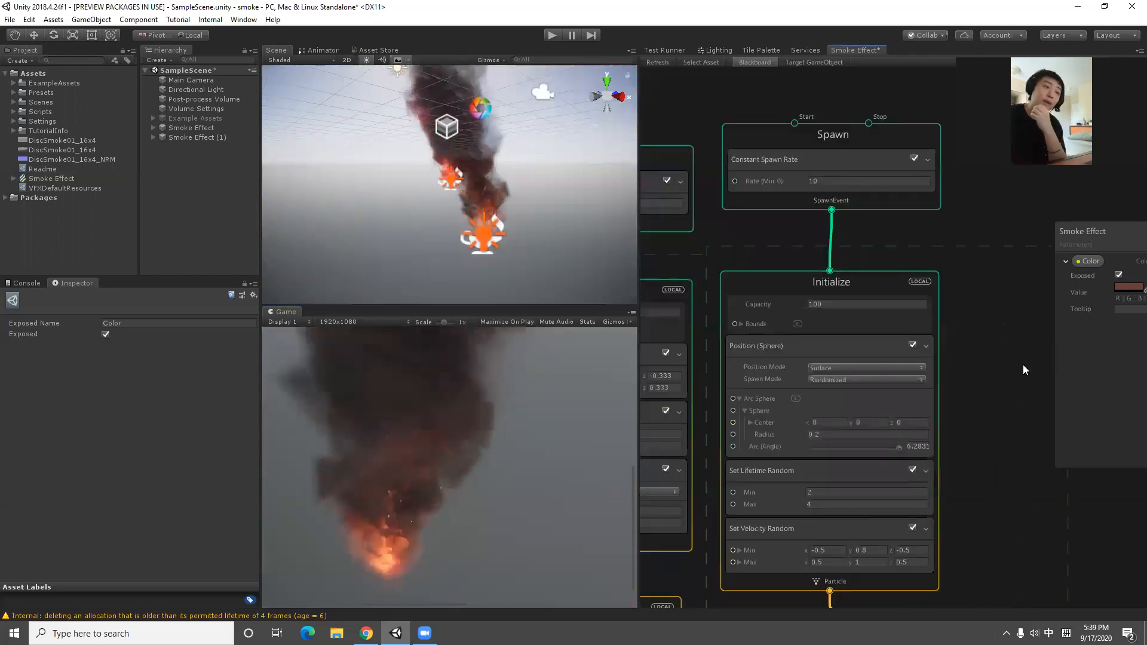
pyautogui.moveTo(1015, 444); pyautogui.dragTo(1028, 410, button='middle')
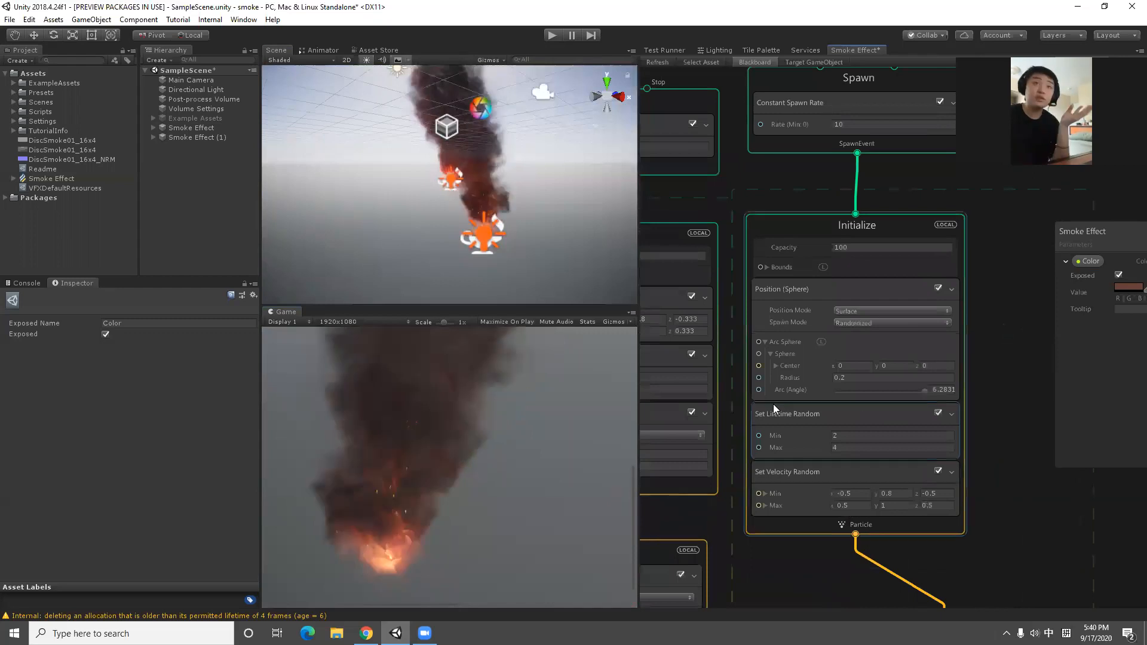
pyautogui.scroll(-3, 962, 377)
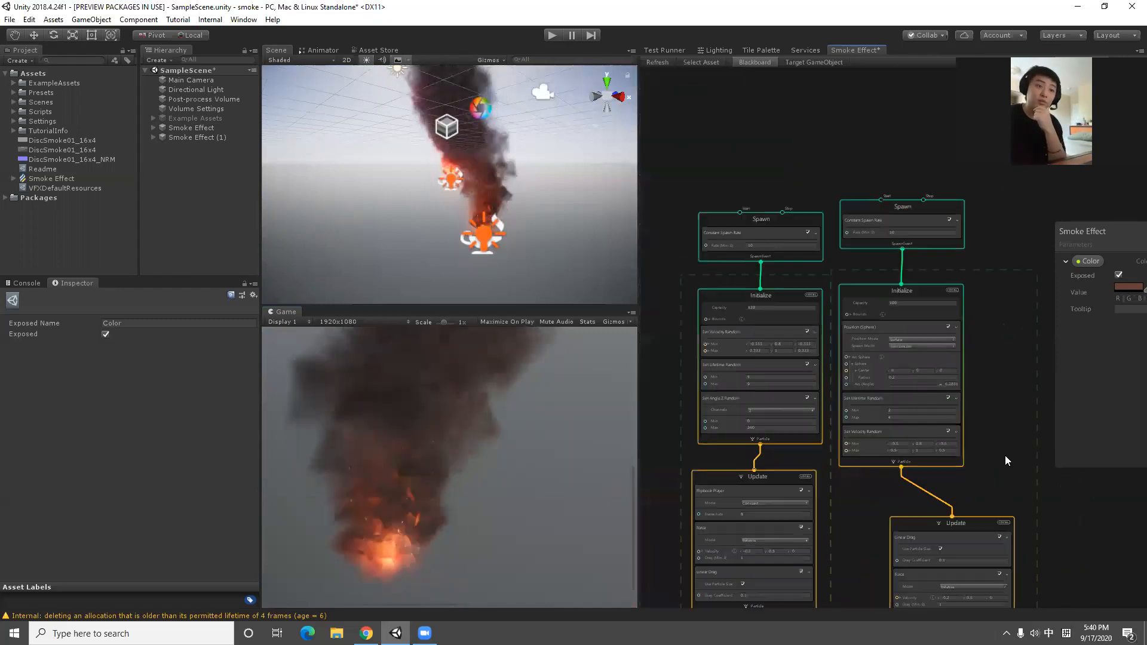
pyautogui.scroll(3, 1005, 455)
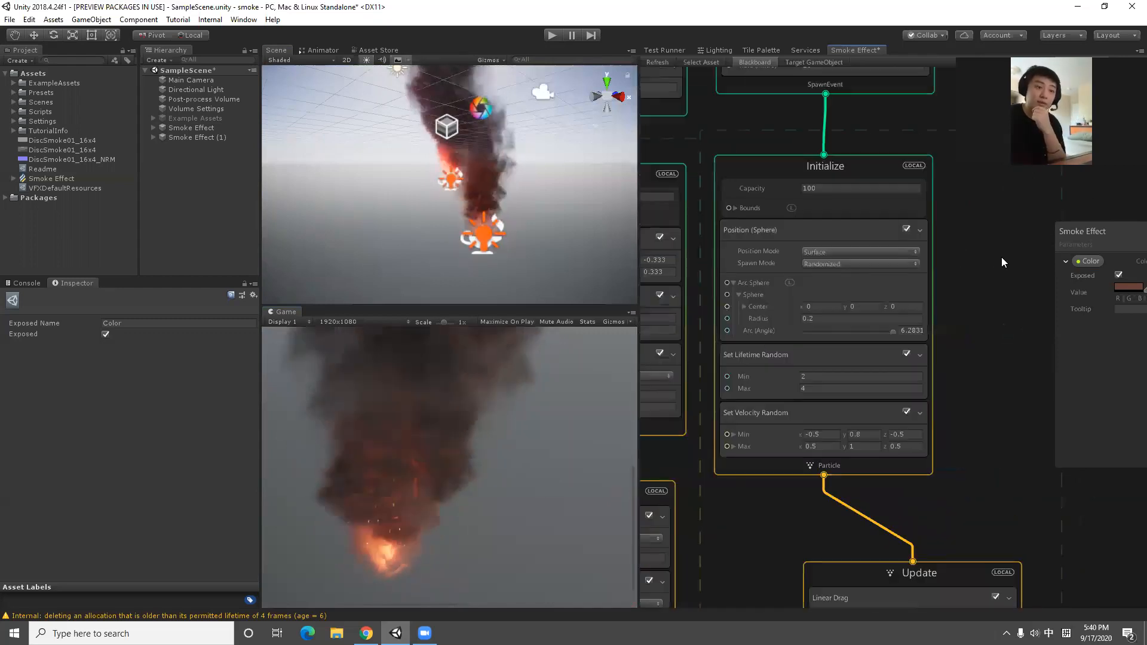
# - Examine the second system's Quad Output blocks and compare its Update and output contexts with those of the smoke system
pyautogui.moveTo(1040, 585); pyautogui.dragTo(938, 60, button='middle')
pyautogui.moveTo(991, 455); pyautogui.dragTo(983, 280, button='middle')
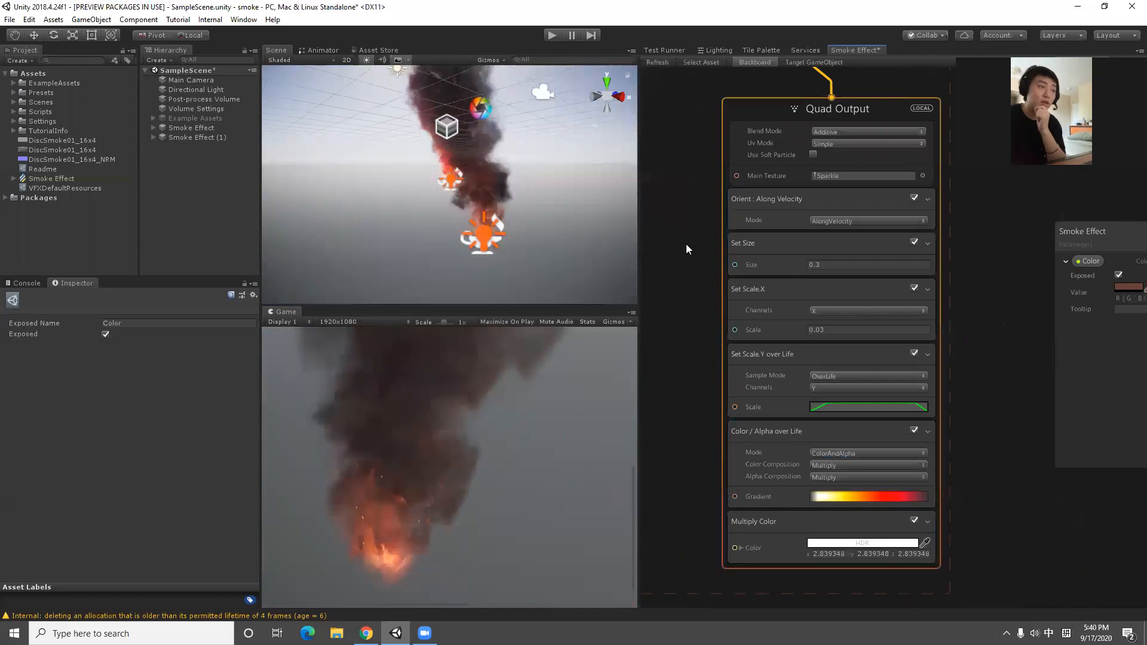
pyautogui.scroll(-5, 735, 298)
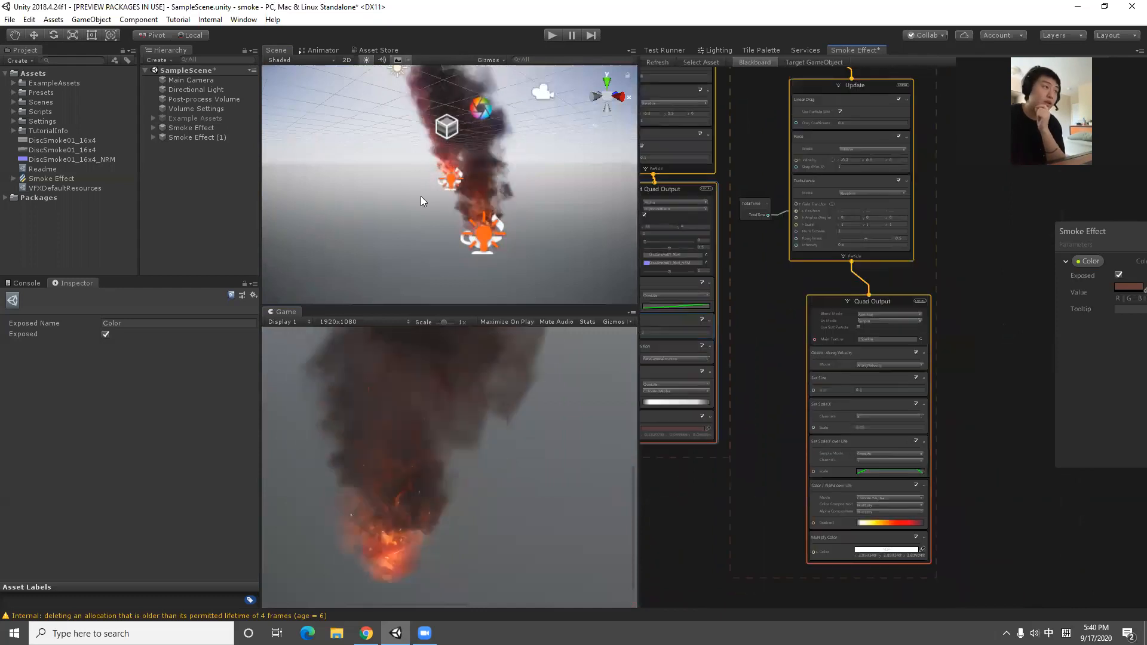
pyautogui.moveTo(754, 155); pyautogui.dragTo(774, 209, button='middle')
pyautogui.moveTo(701, 148); pyautogui.dragTo(762, 257, button='middle')
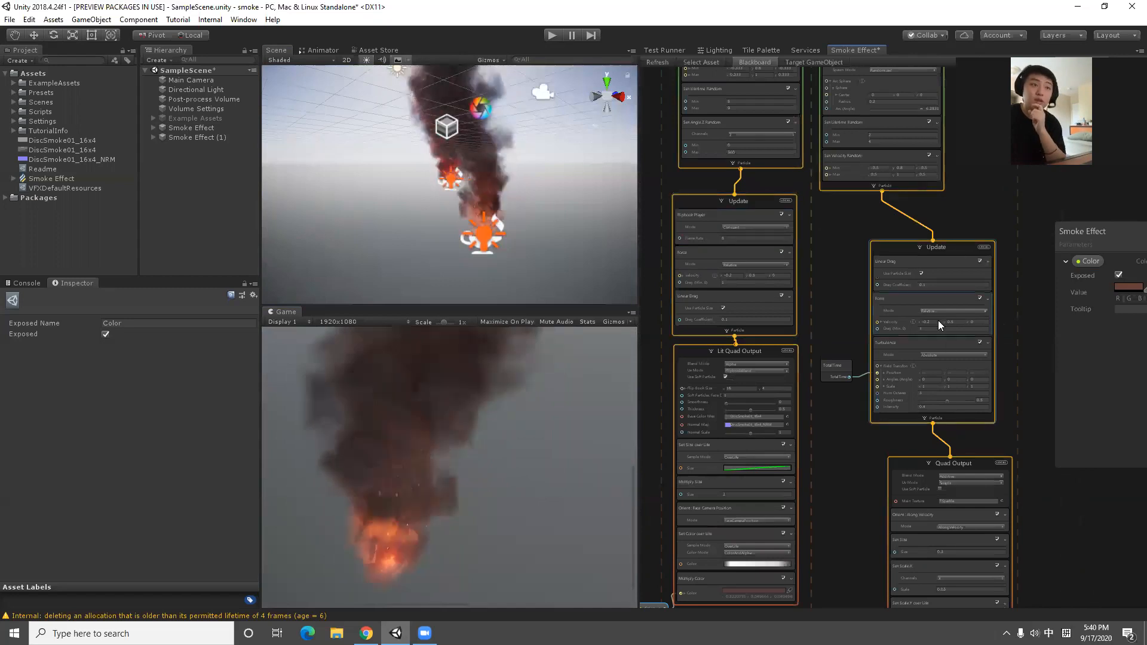
pyautogui.moveTo(838, 440); pyautogui.dragTo(852, 251, button='middle')
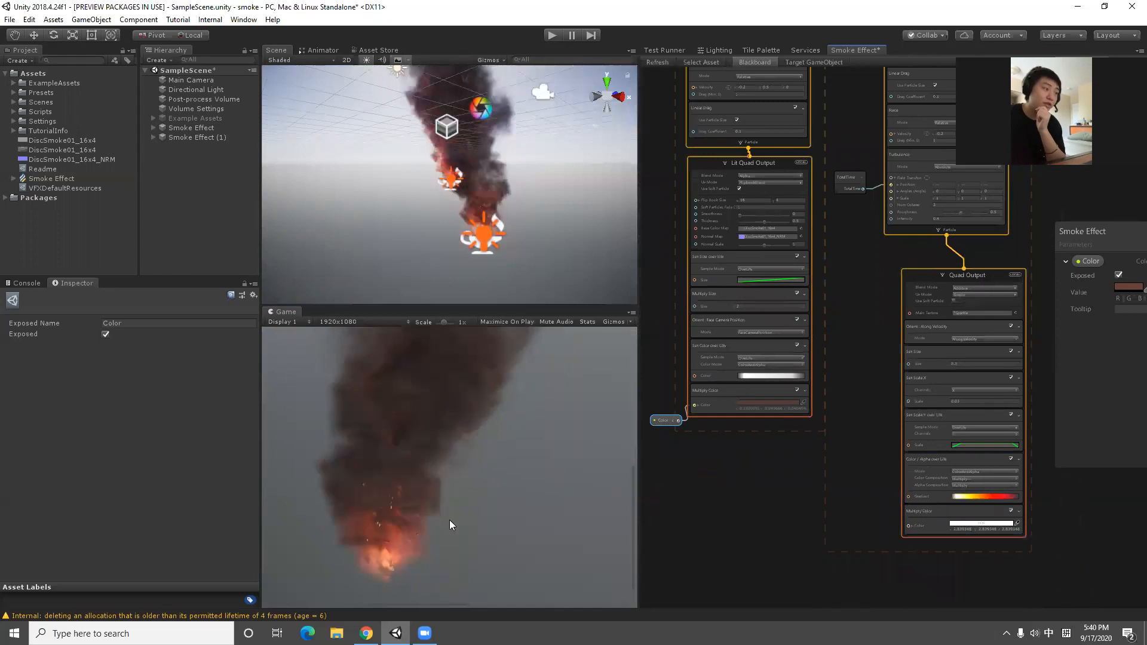
pyautogui.moveTo(873, 248); pyautogui.dragTo(768, 390, button='middle')
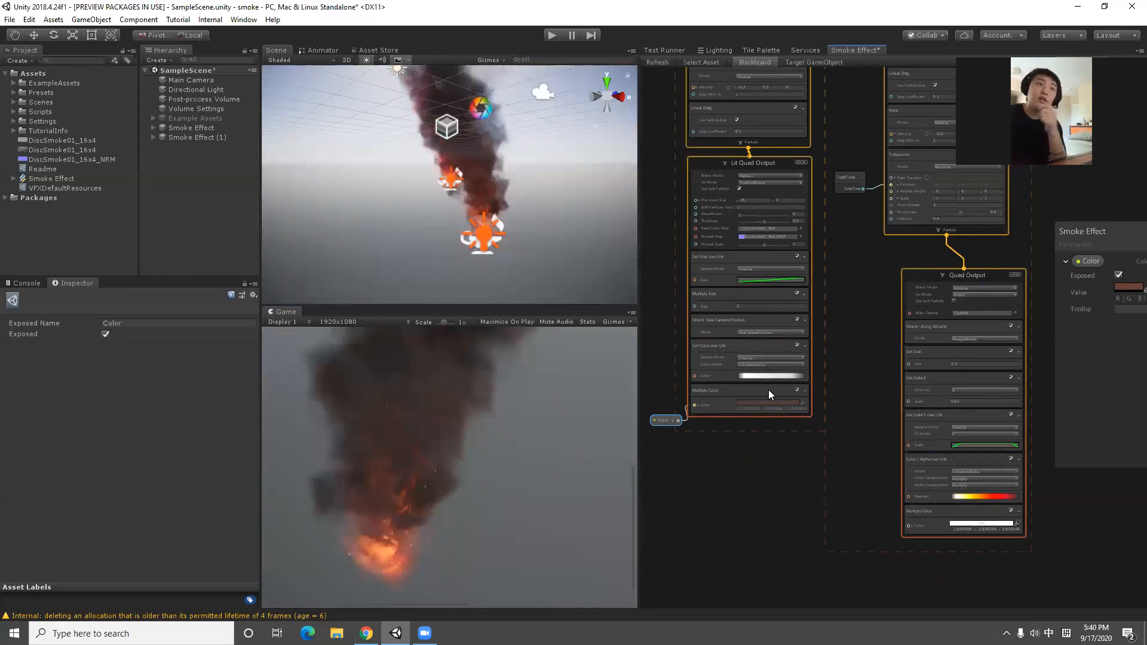
# - Move the second system's Initialize context sideways so it sits above its Update context
pyautogui.scroll(-2, 957, 244)
pyautogui.moveTo(938, 117); pyautogui.dragTo(965, 288, button='middle')
pyautogui.scroll(1, 905, 347)
pyautogui.scroll(2, 964, 288)
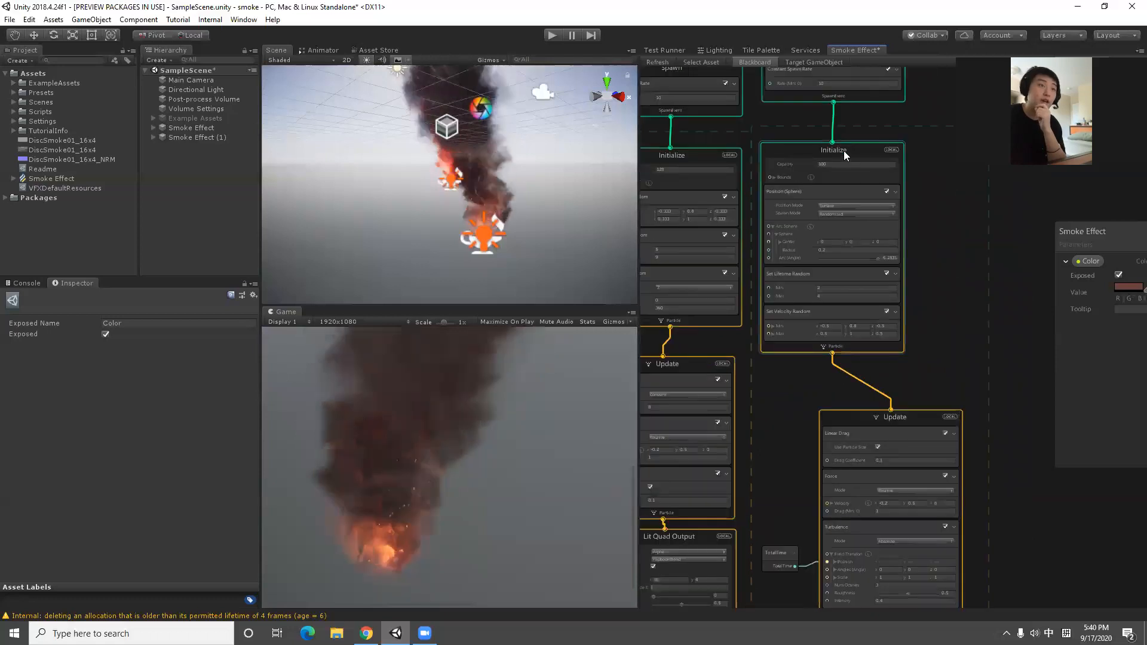
pyautogui.moveTo(887, 166); pyautogui.dragTo(934, 181)
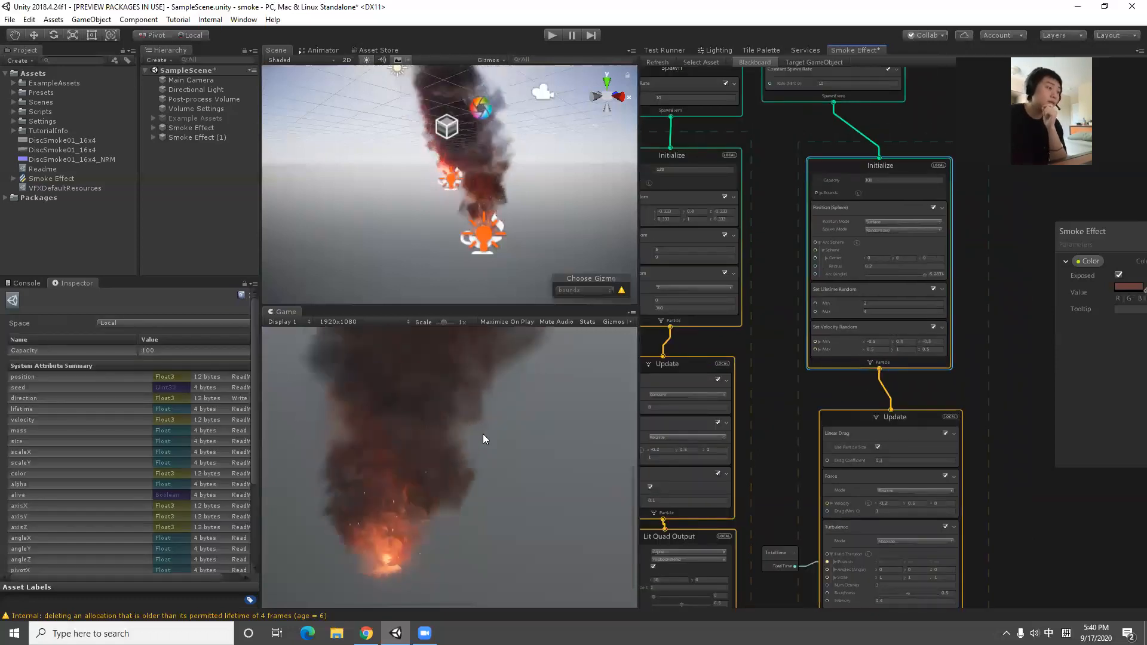